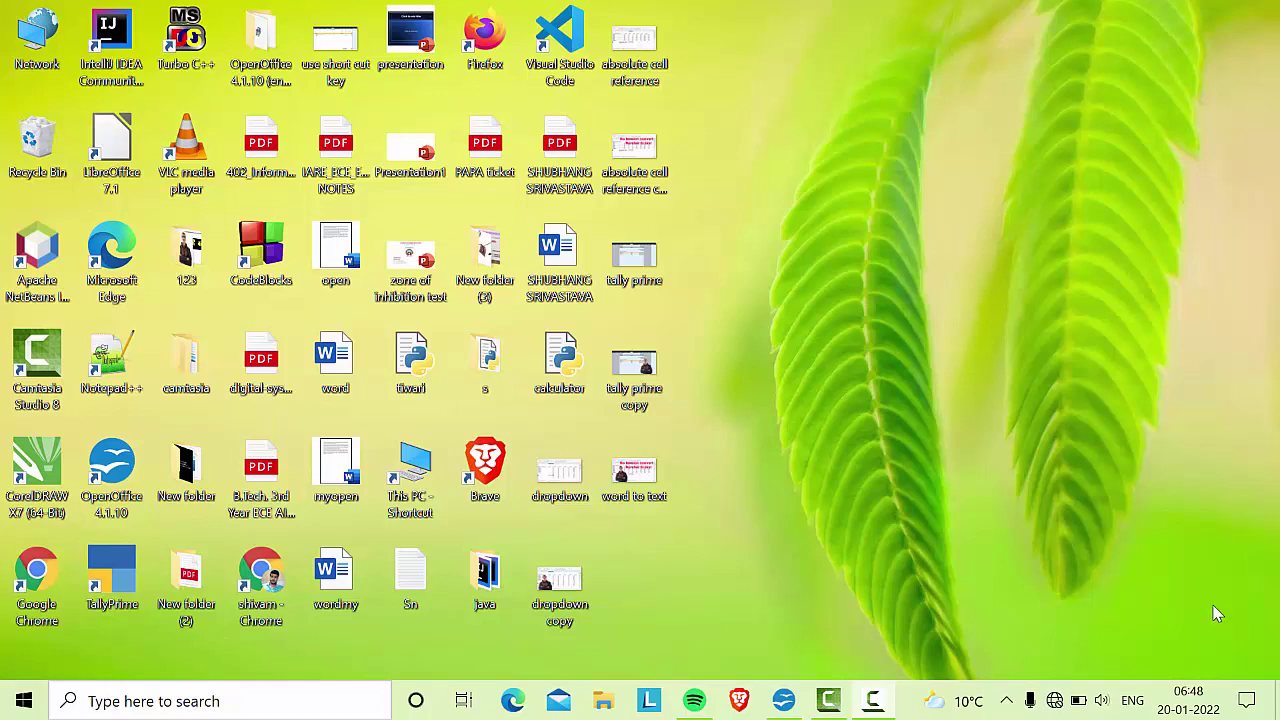
- Refresh the desktop and return to the spreadsheet window
{"action": "right_click", "coordinate": [856, 137]}
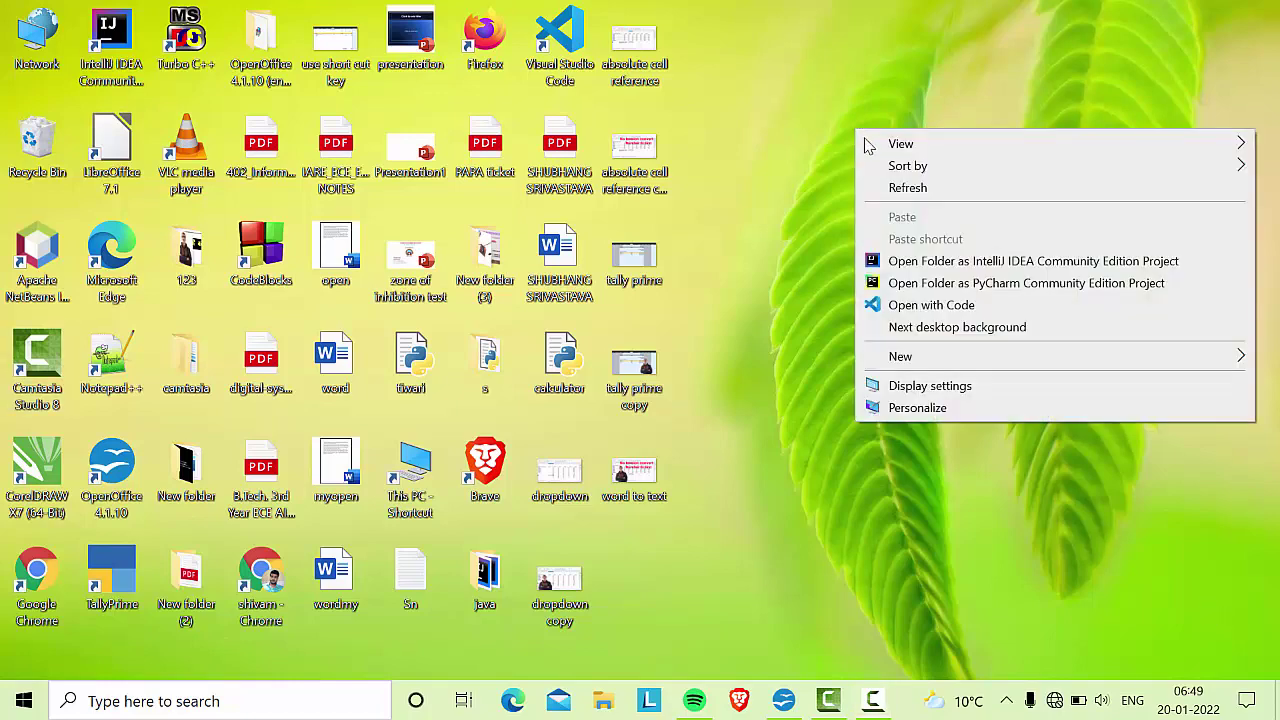
{"action": "left_click", "coordinate": [895, 189]}
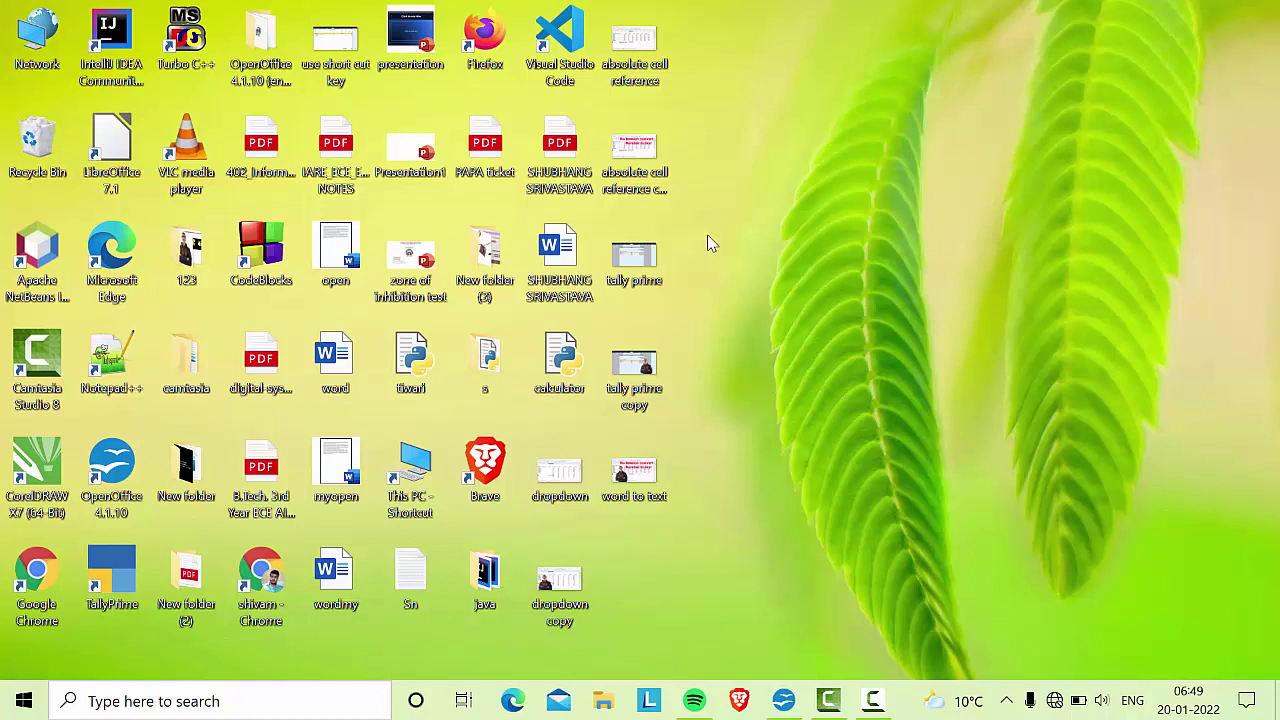
{"action": "left_click", "coordinate": [784, 699]}
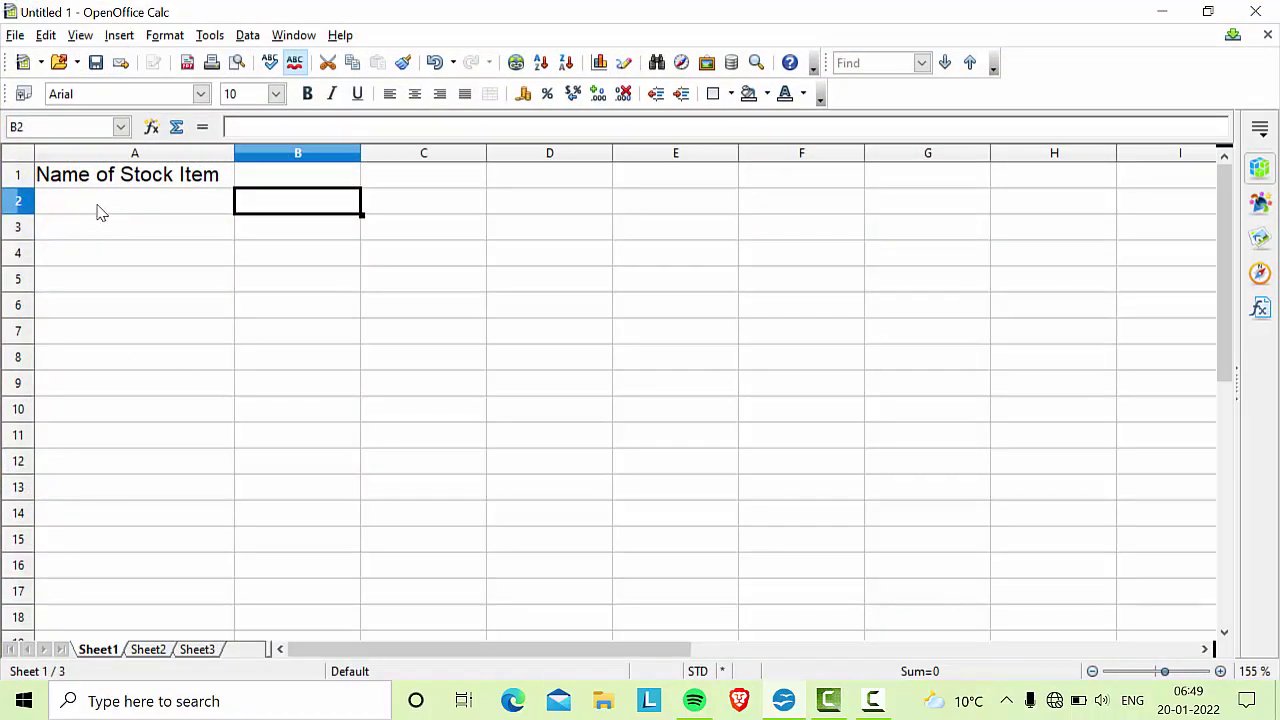
- Select A2:A7 and set its validity to allow only values from a list
{"action": "left_click", "coordinate": [98, 210]}
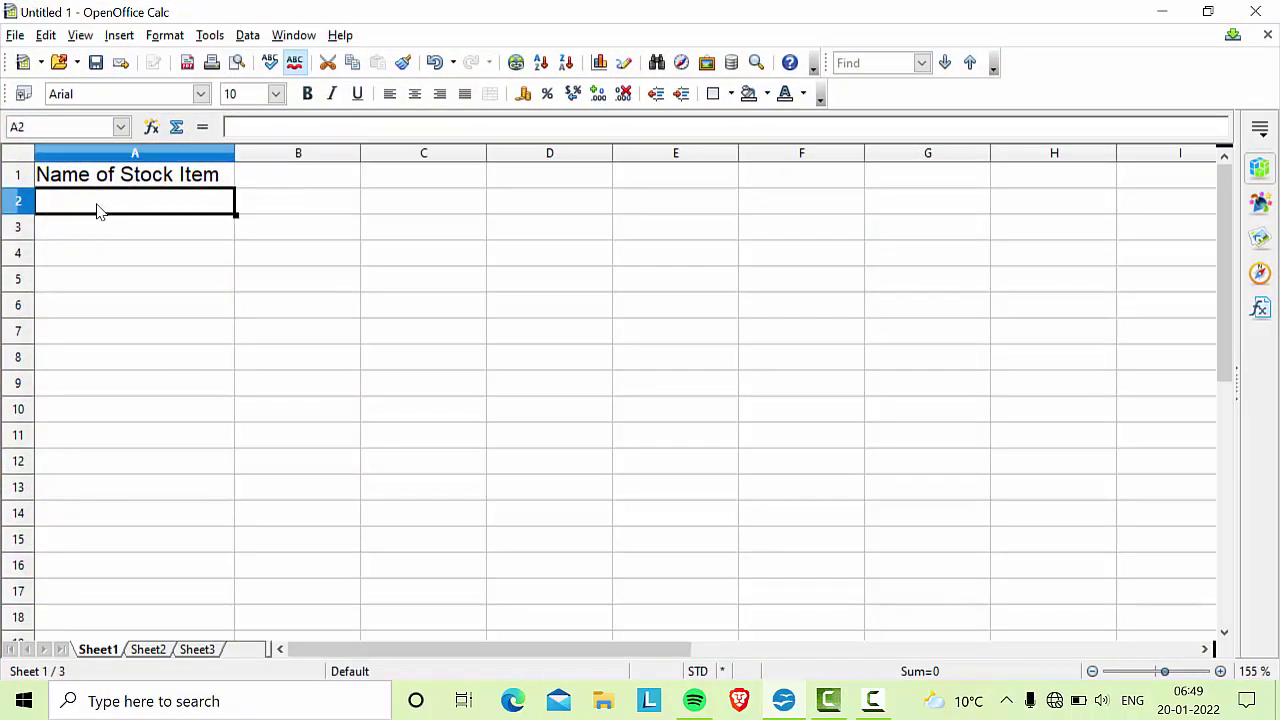
{"action": "left_click_drag", "start_coordinate": [98, 210], "coordinate": [101, 360]}
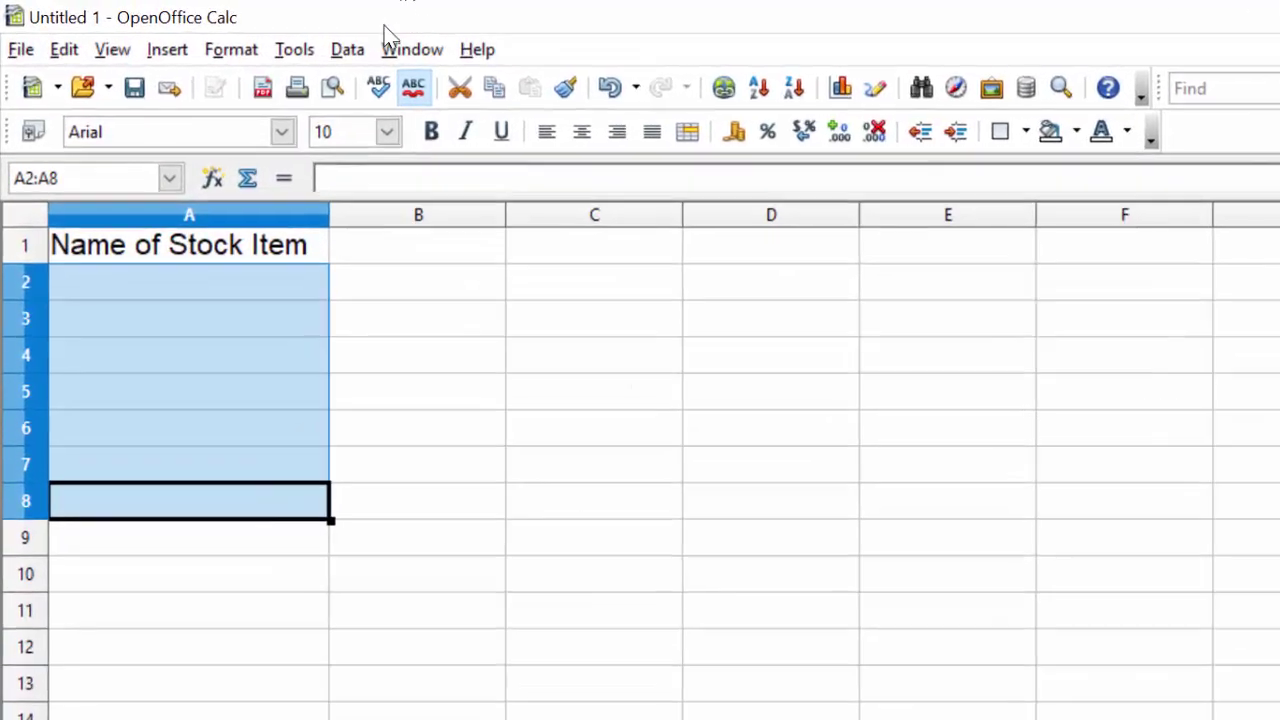
{"action": "key", "text": "shift+Up"}
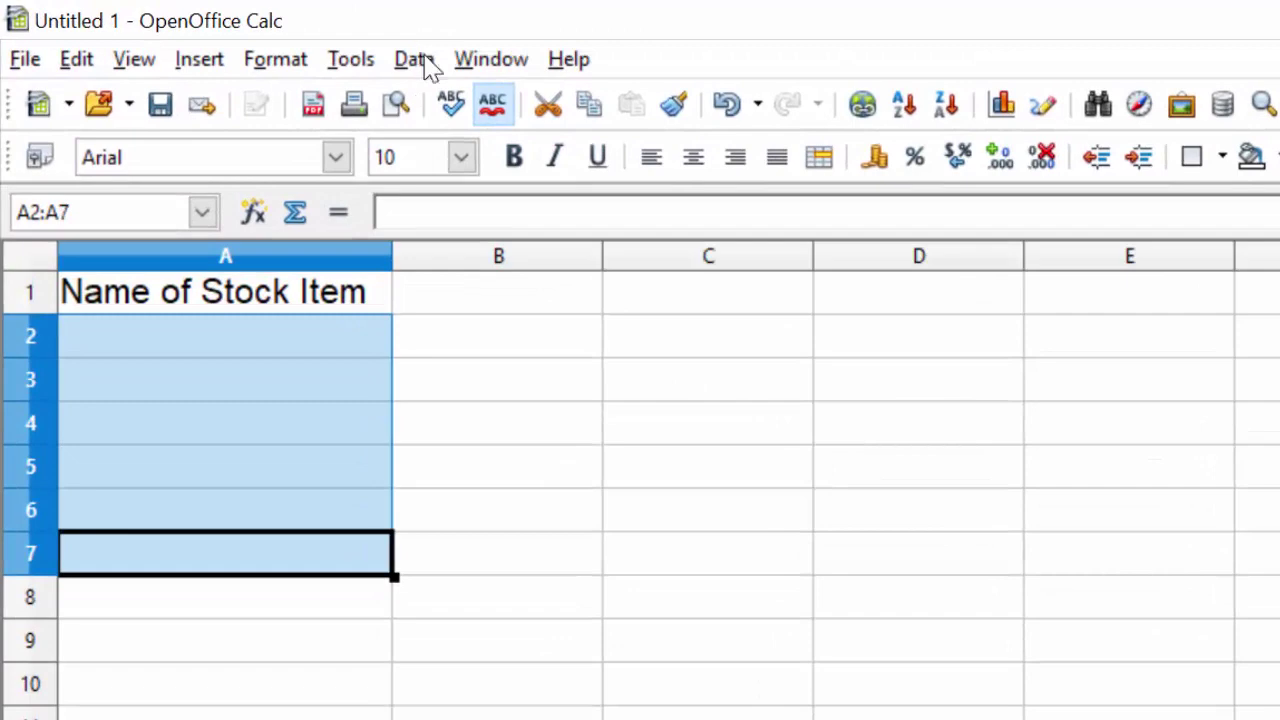
{"action": "left_click", "coordinate": [420, 62]}
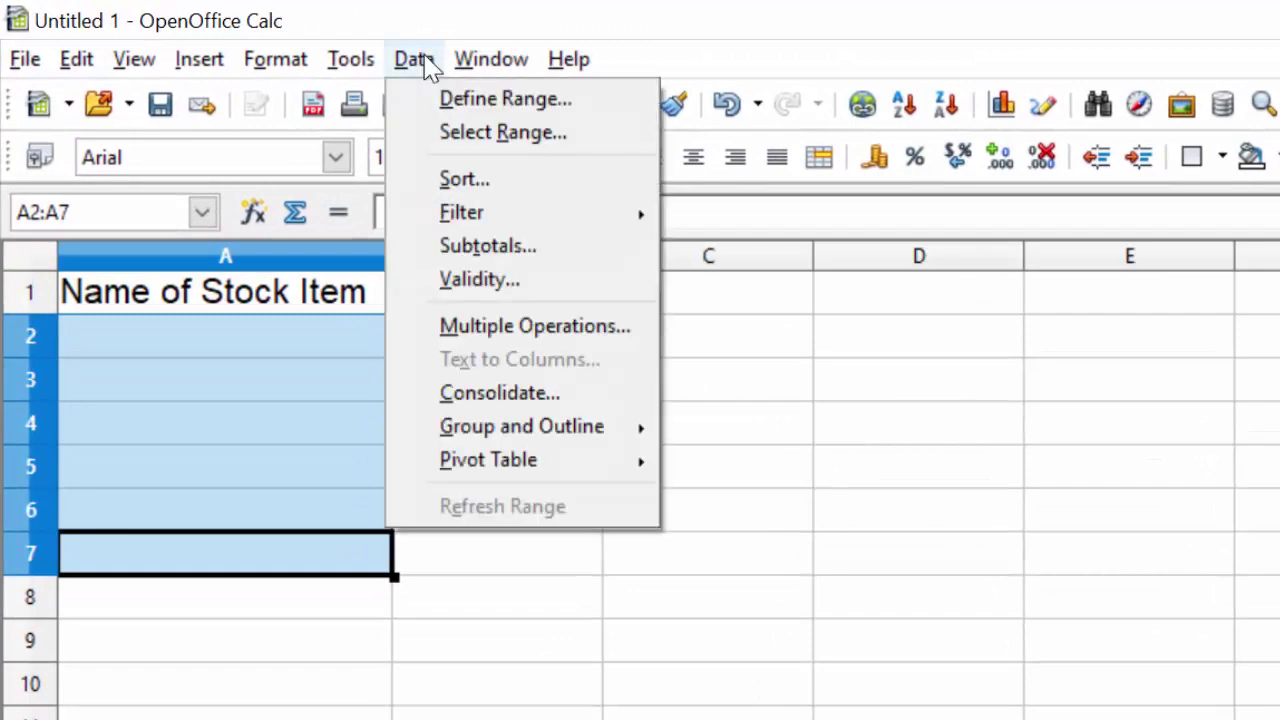
{"action": "left_click", "coordinate": [495, 283]}
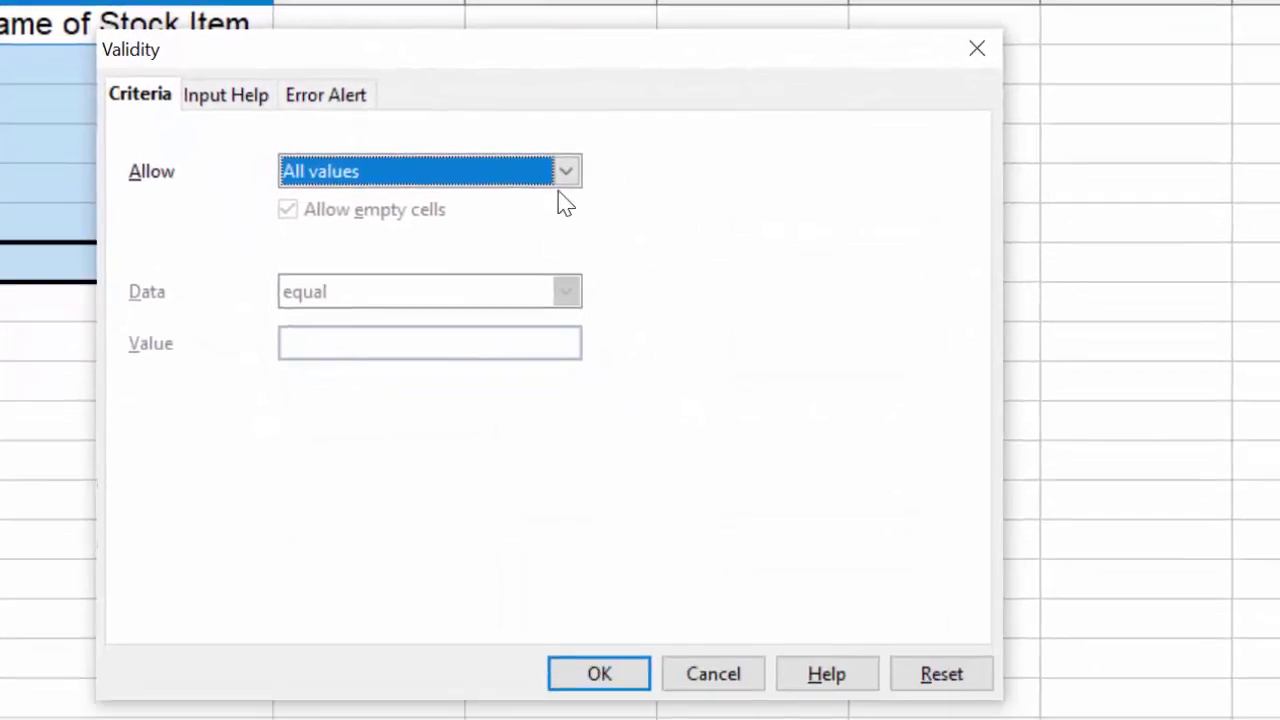
{"action": "left_click", "coordinate": [565, 175]}
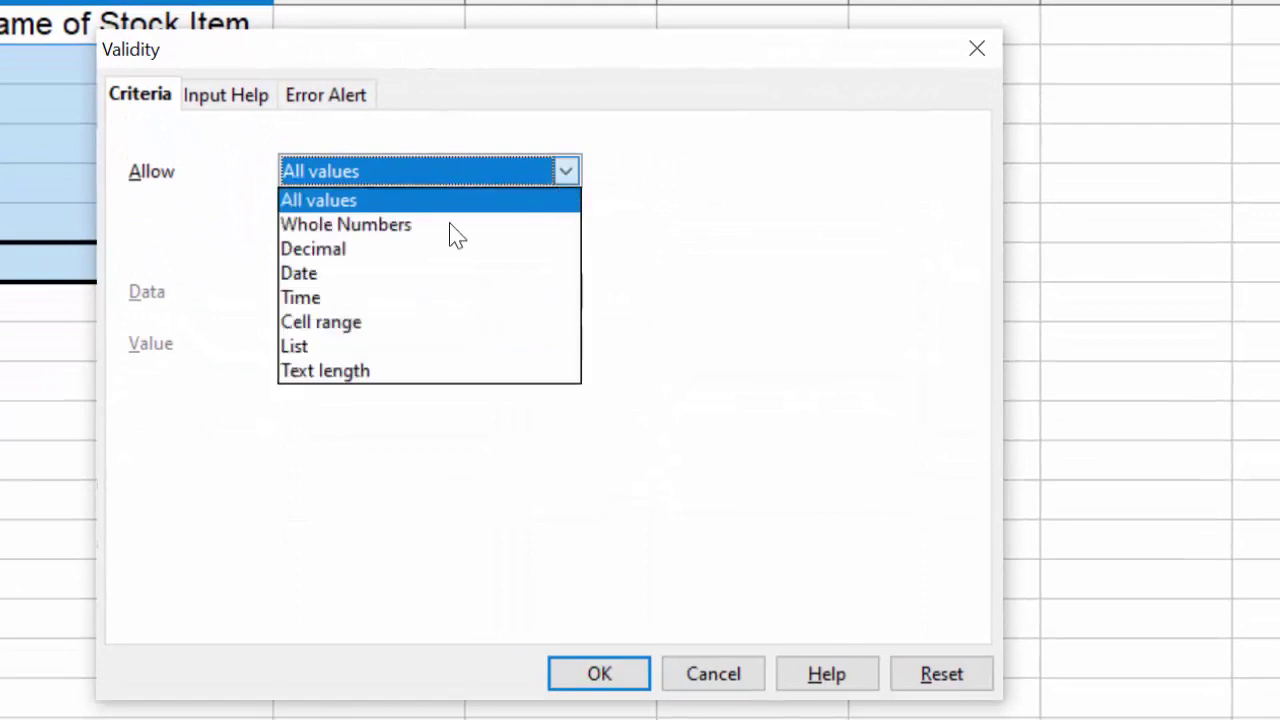
{"action": "left_click", "coordinate": [437, 348]}
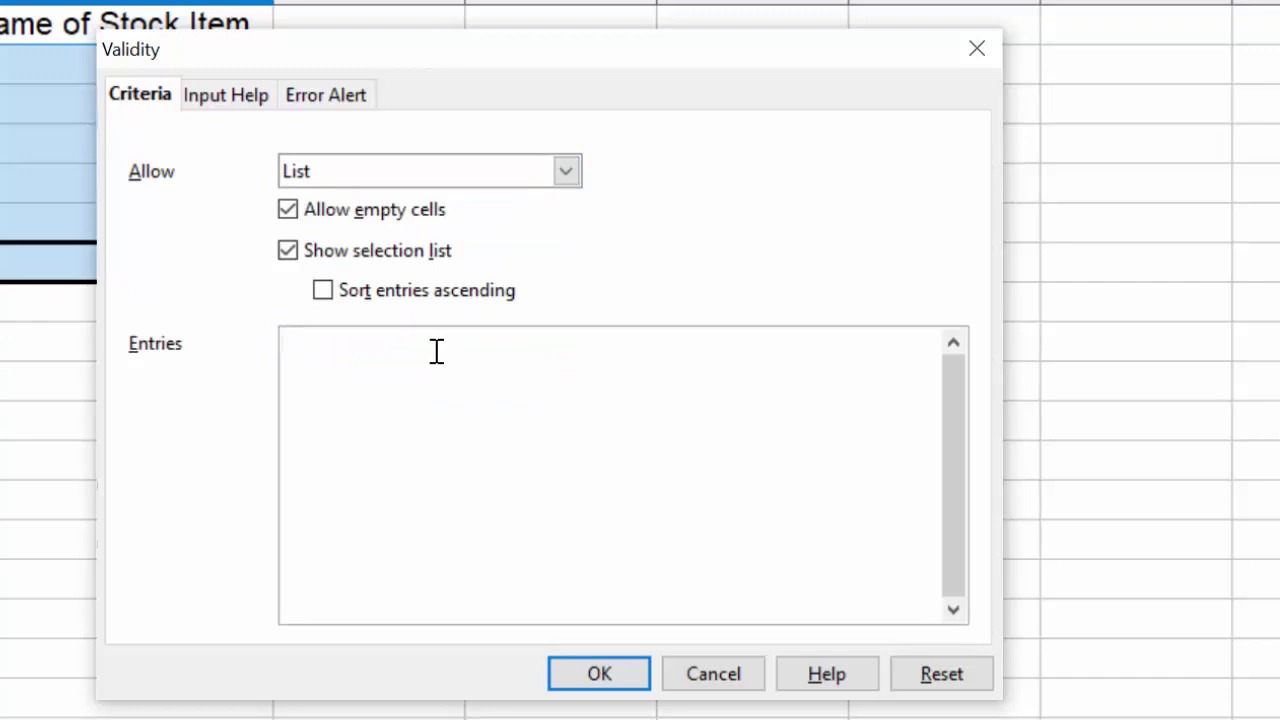
- Enter Rice, Tomato, Sugar and Wheat as the list entries and apply the validation
{"action": "type", "text": "Ric"}
{"action": "type", "text": "e"}
{"action": "key", "text": "Return"}
{"action": "type", "text": "To"}
{"action": "type", "text": "mat"}
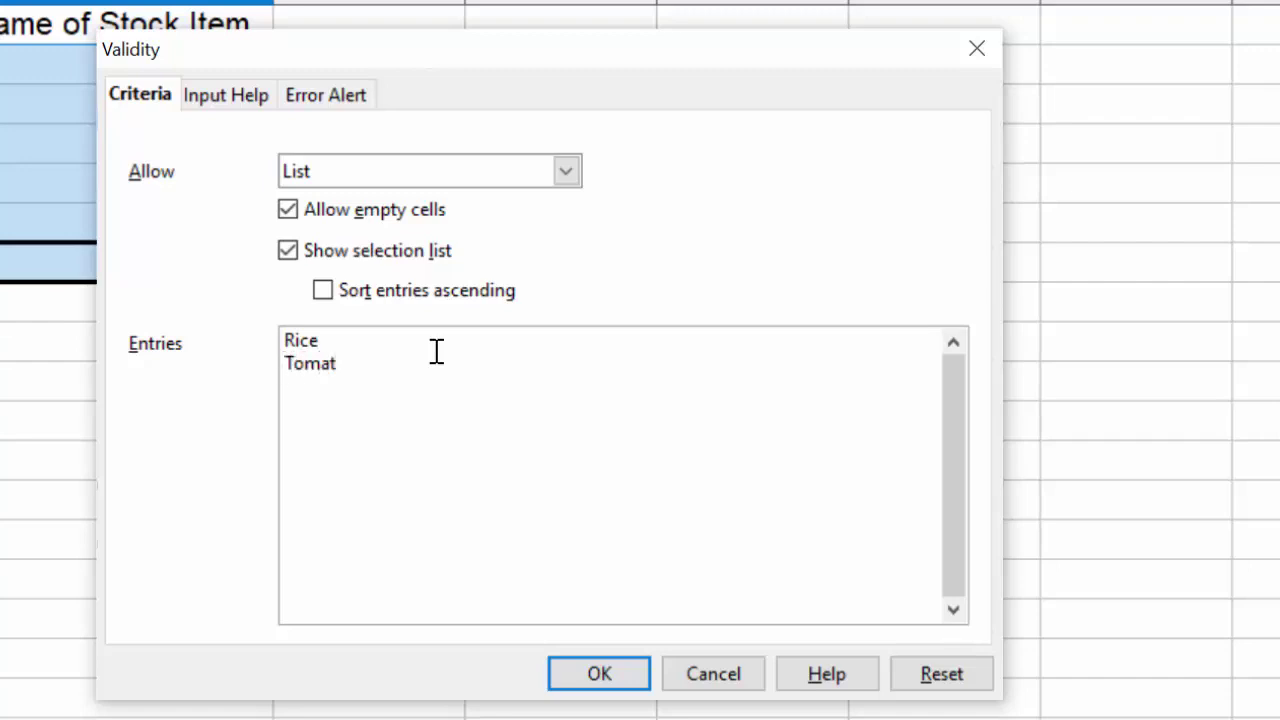
{"action": "type", "text": "o"}
{"action": "key", "text": "Return"}
{"action": "type", "text": "Sug"}
{"action": "type", "text": "ar "}
{"action": "type", "text": "W"}
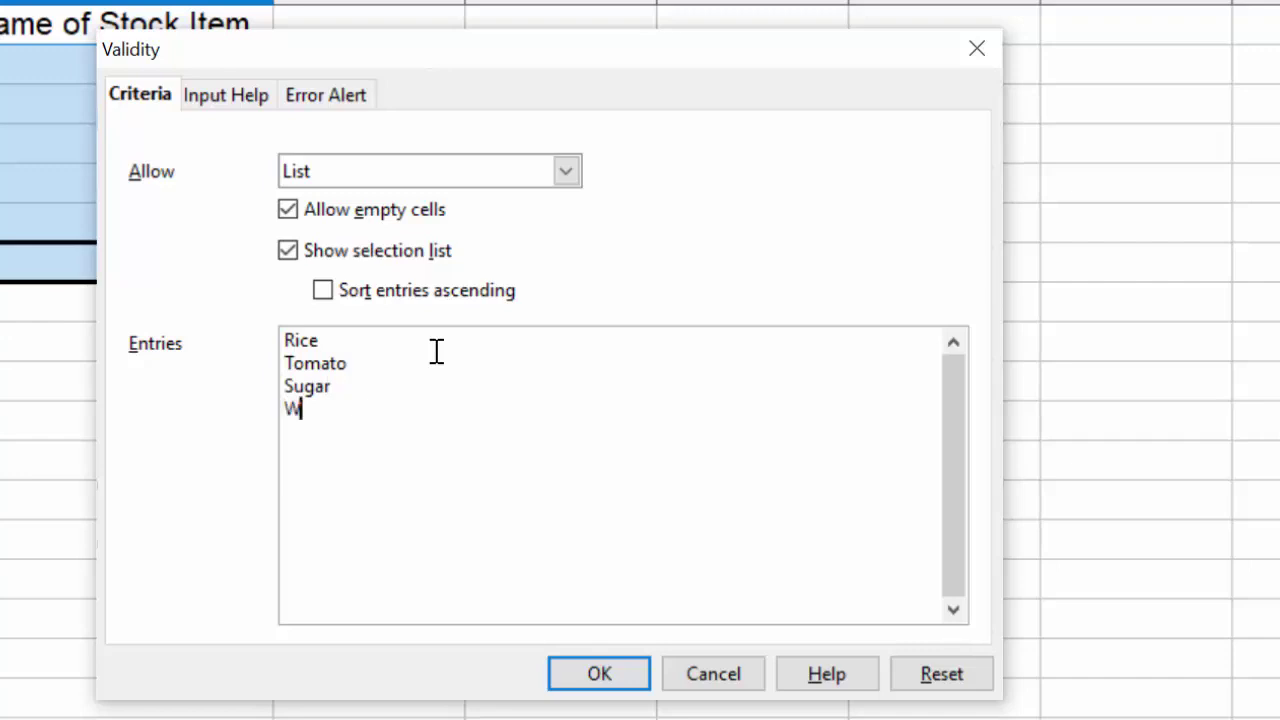
{"action": "type", "text": "heat"}
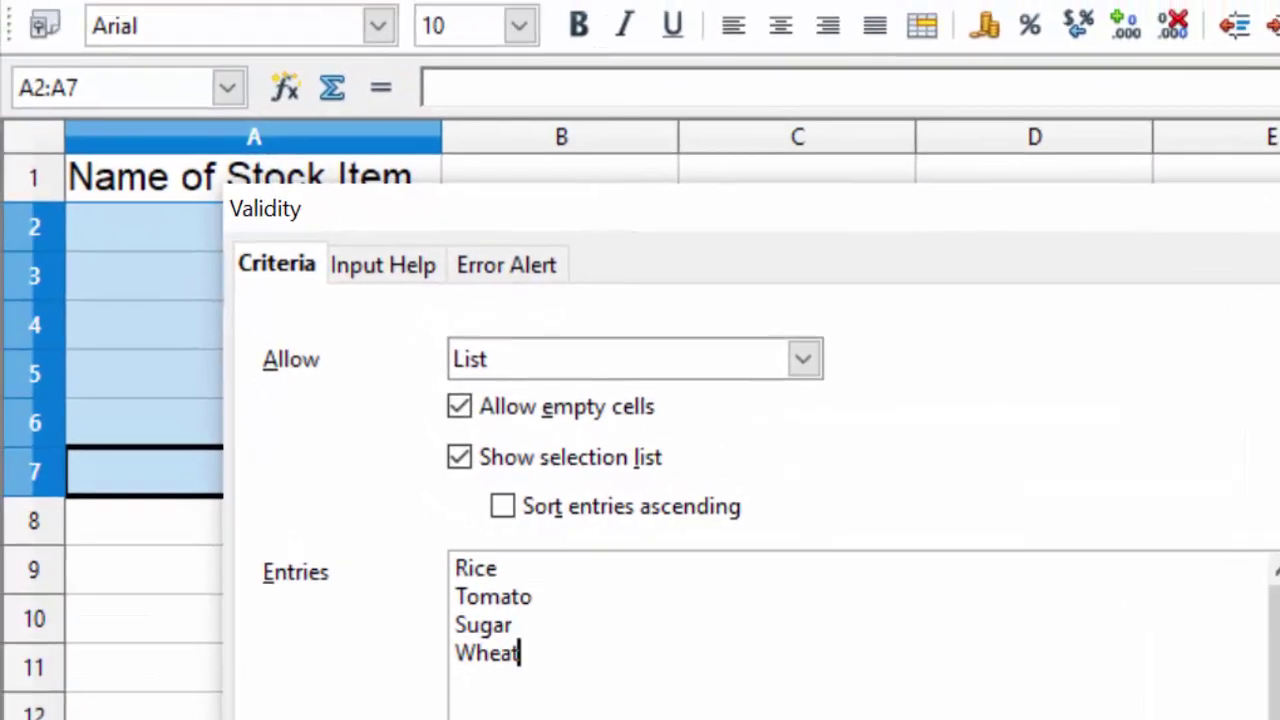
{"action": "key", "text": "Return"}
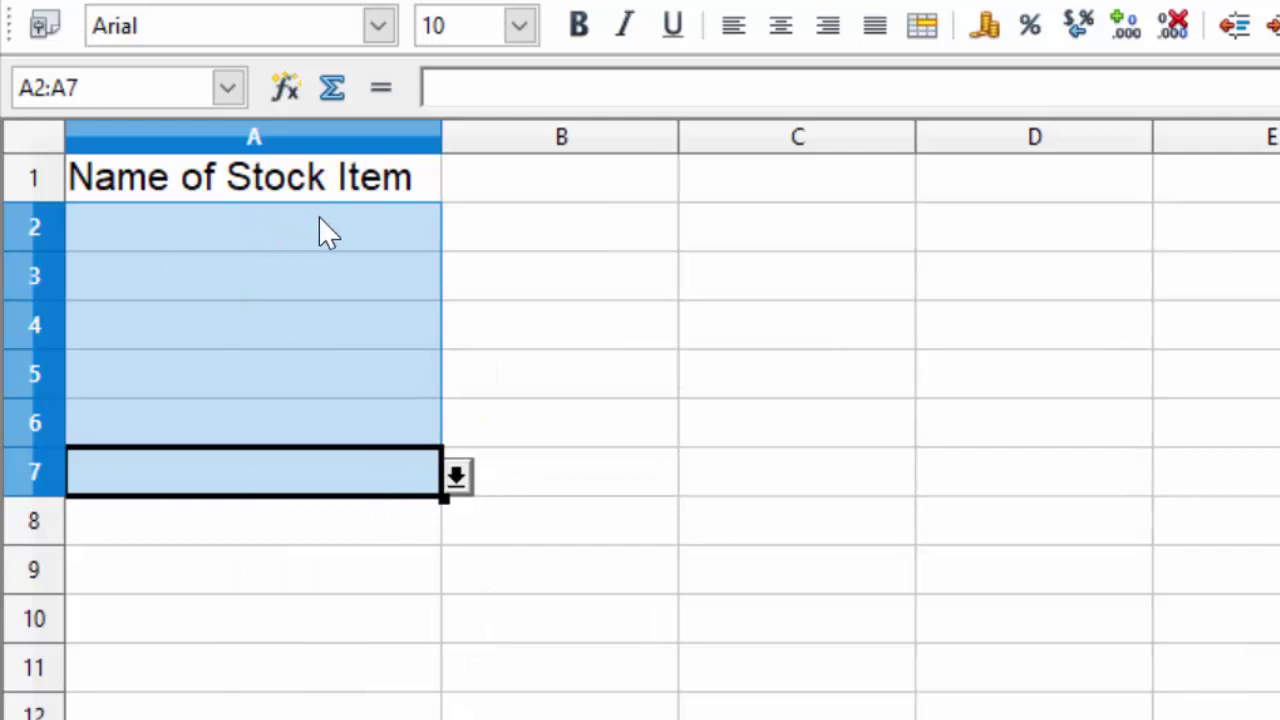
- Type the heading Price in B1
{"action": "left_click", "coordinate": [320, 230]}
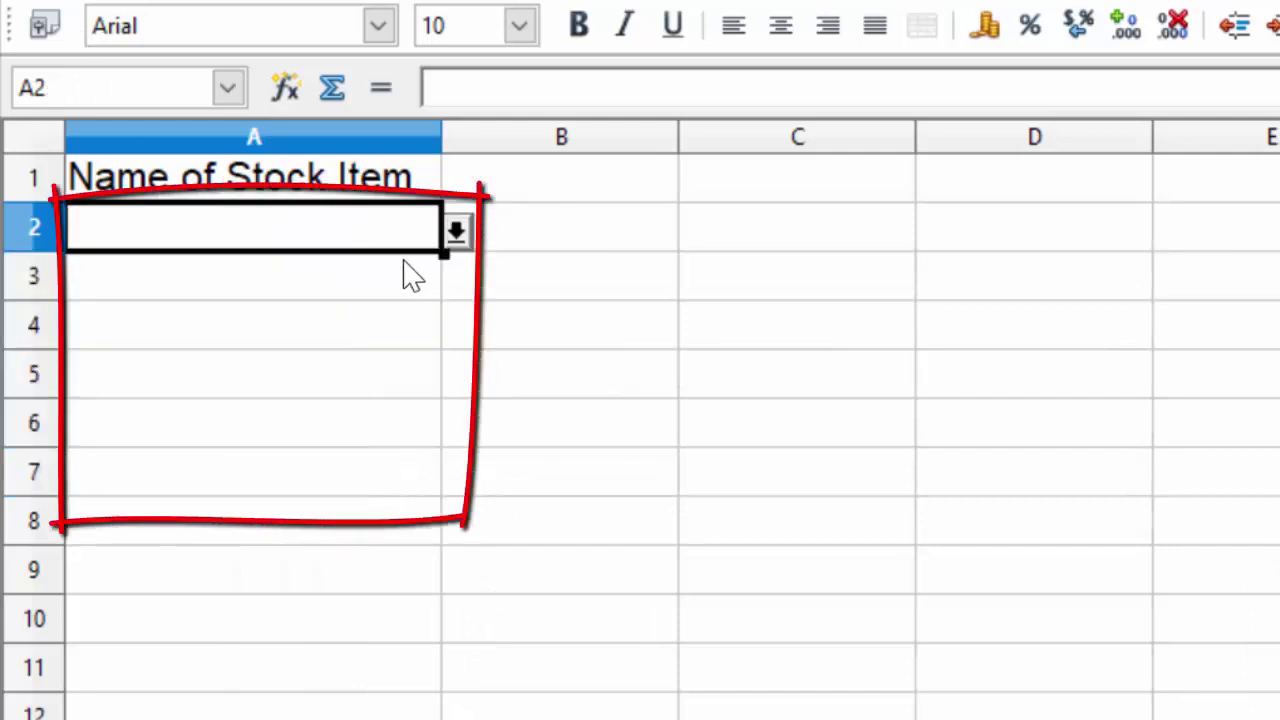
{"action": "left_click", "coordinate": [568, 193]}
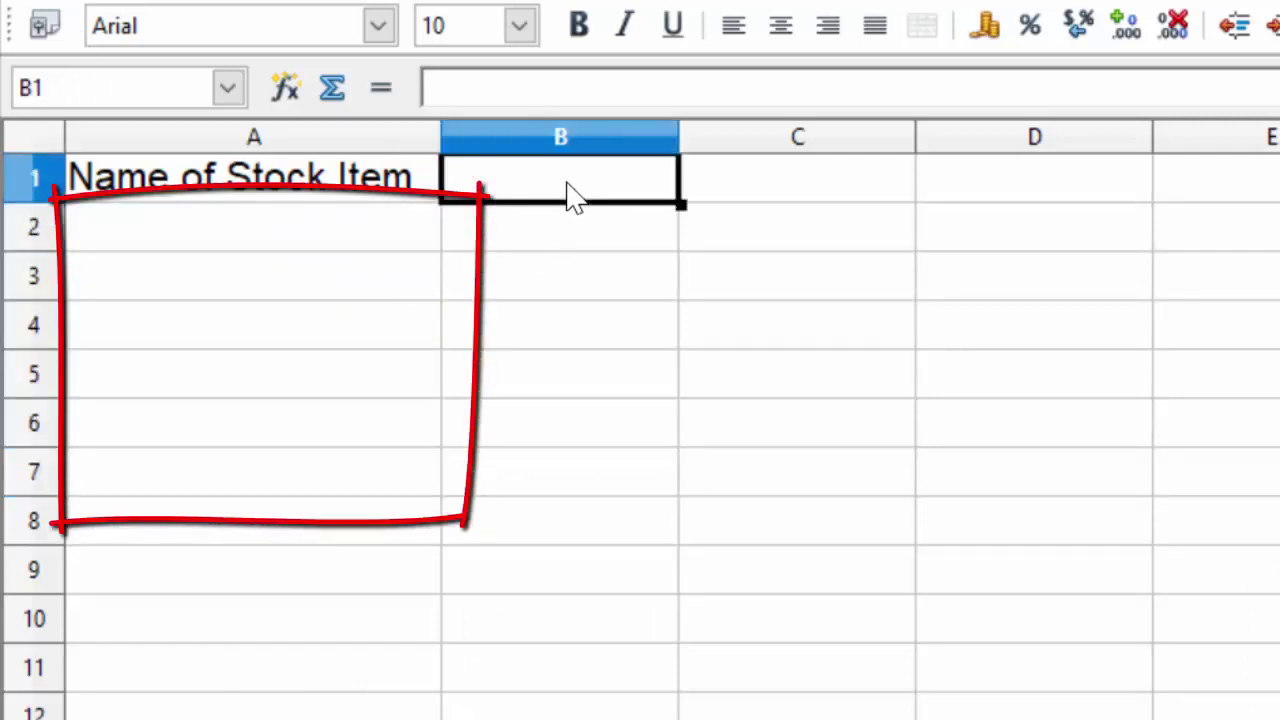
{"action": "type", "text": "P"}
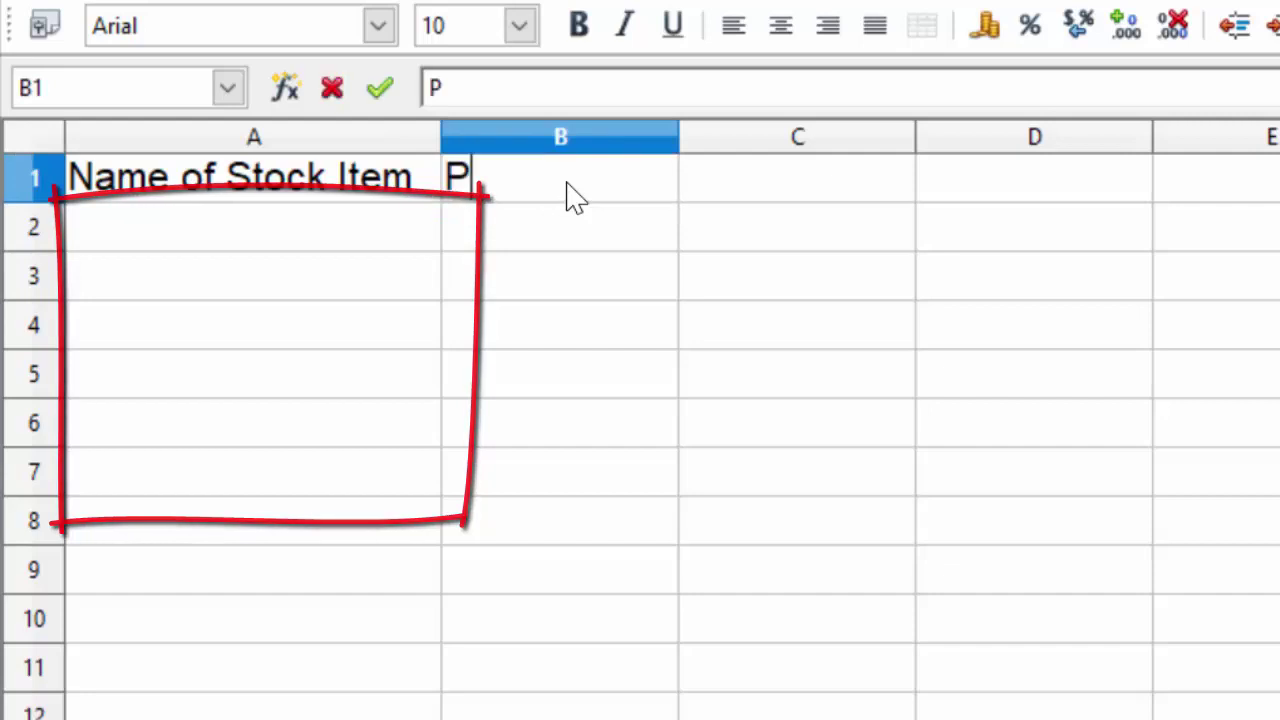
{"action": "type", "text": "ric"}
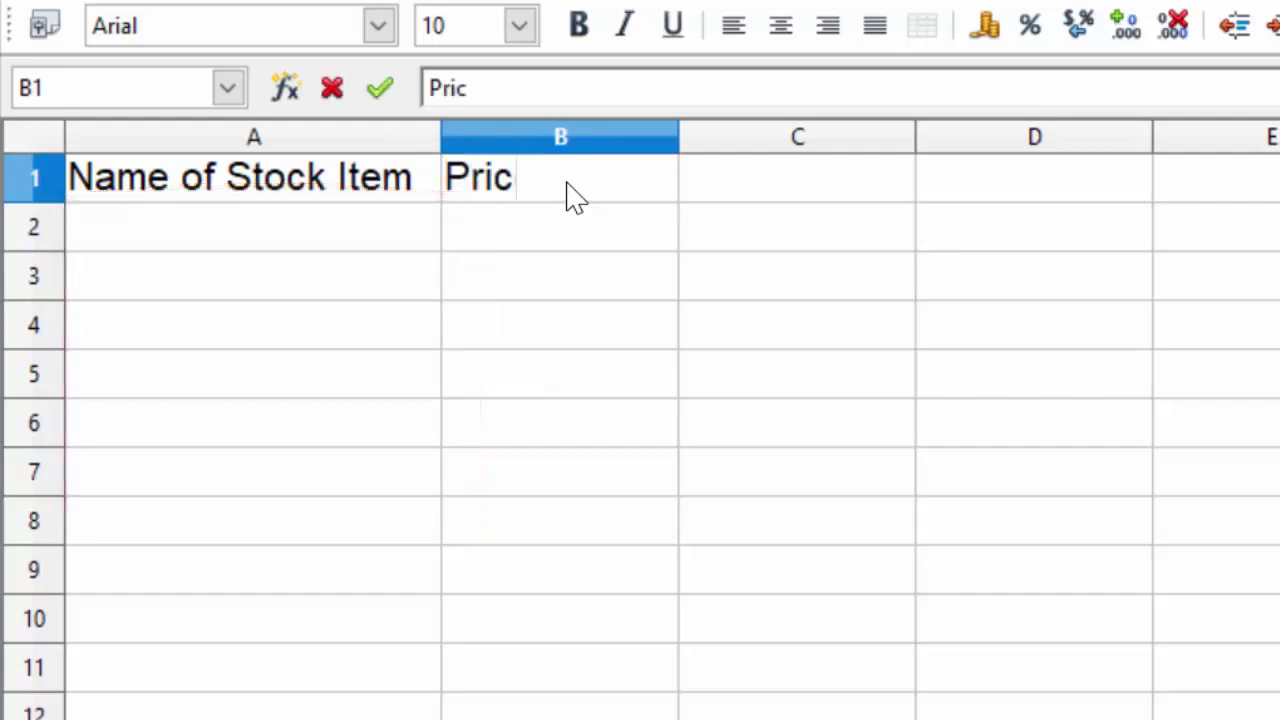
{"action": "type", "text": "e"}
- Pick Rice, Tomato, Sugar and Wheat from the dropdown lists in A2 through A5
{"action": "left_click", "coordinate": [333, 225]}
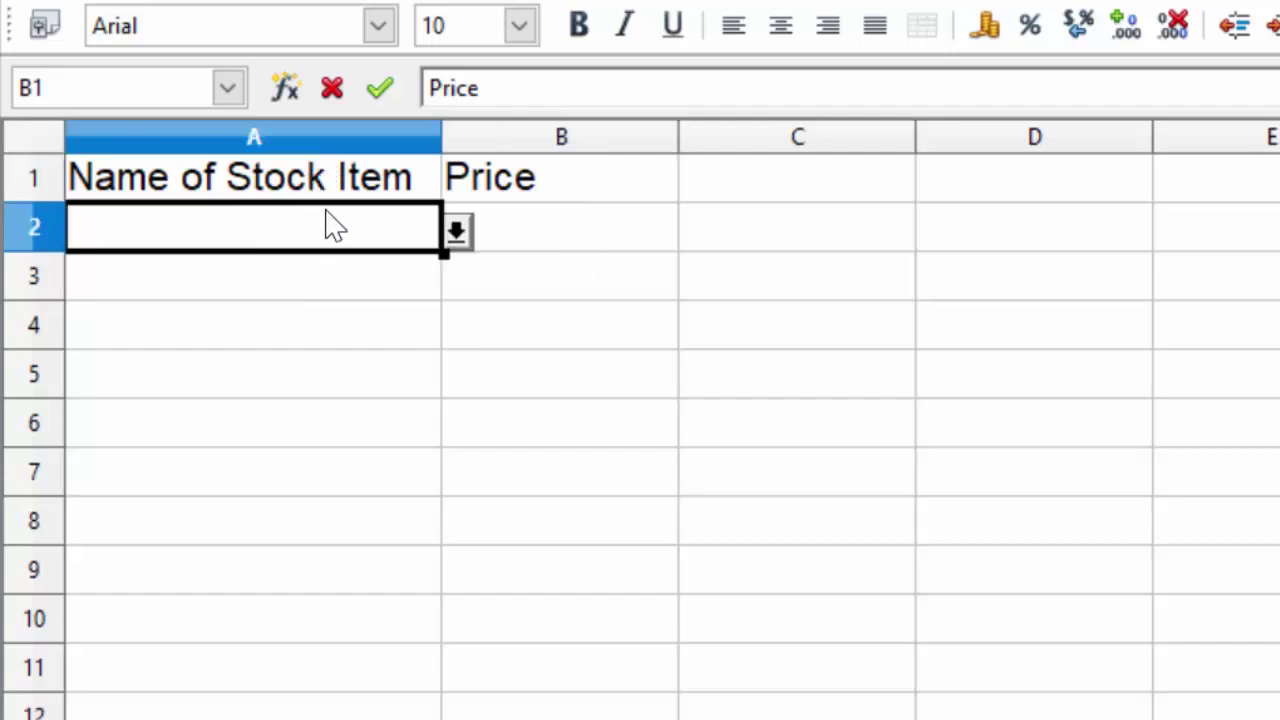
{"action": "left_click", "coordinate": [457, 232]}
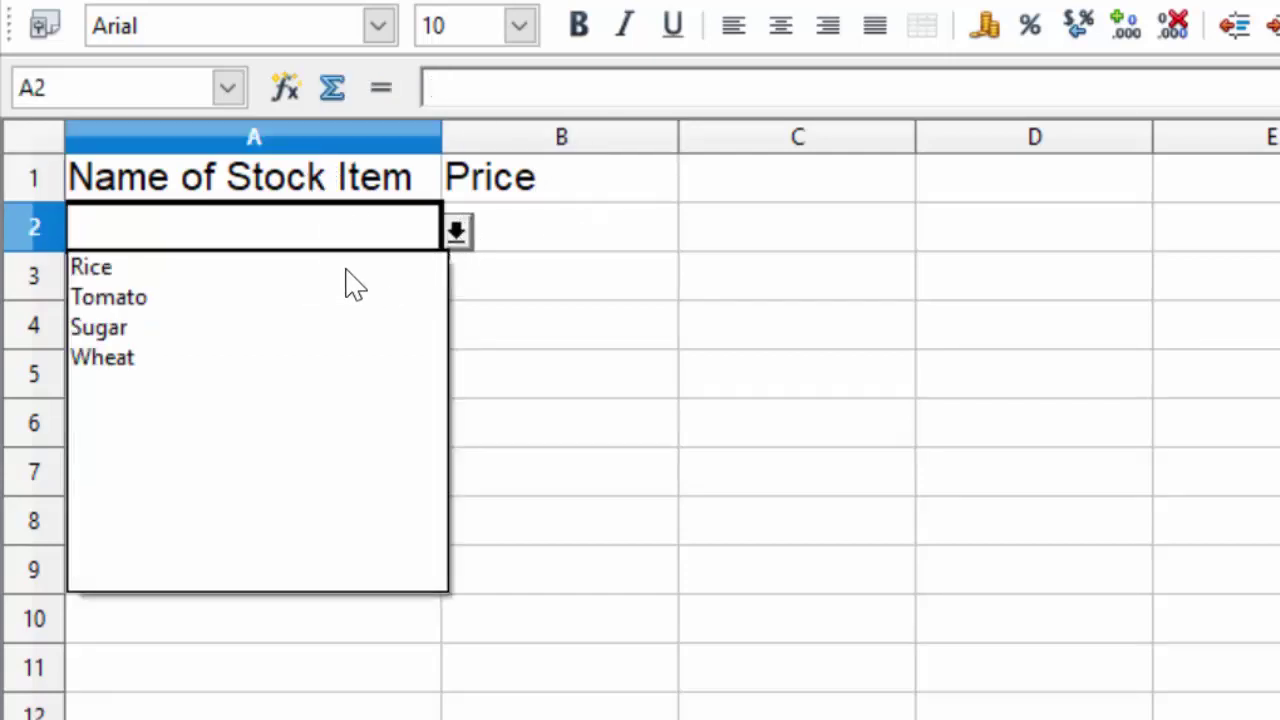
{"action": "left_click", "coordinate": [346, 270]}
{"action": "left_click", "coordinate": [352, 283]}
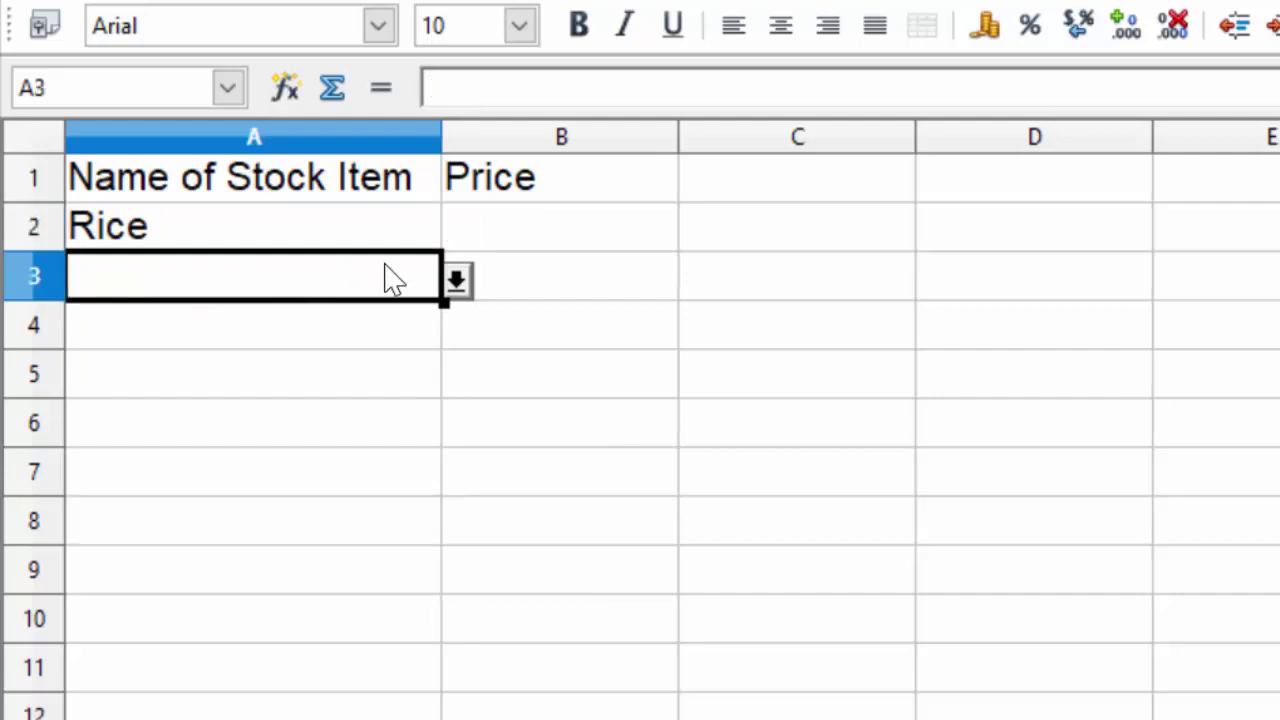
{"action": "left_click", "coordinate": [458, 278]}
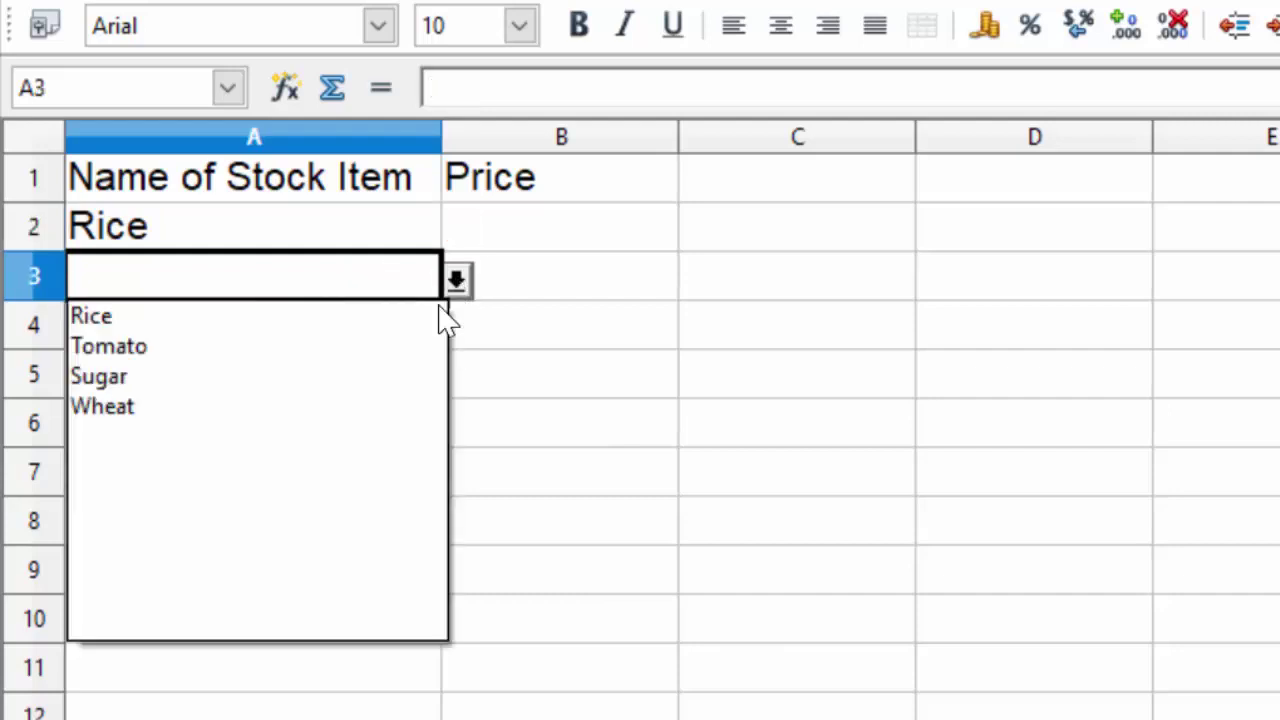
{"action": "left_click", "coordinate": [340, 350]}
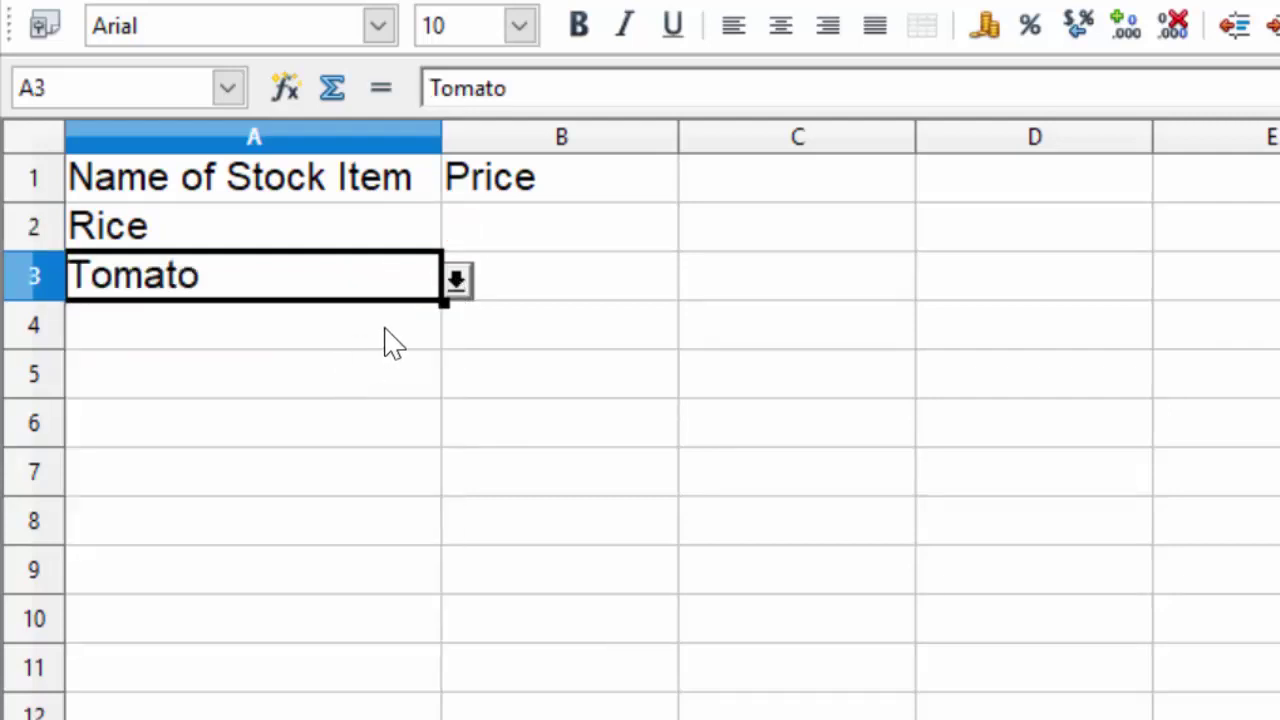
{"action": "left_click", "coordinate": [386, 338]}
{"action": "left_click", "coordinate": [463, 332]}
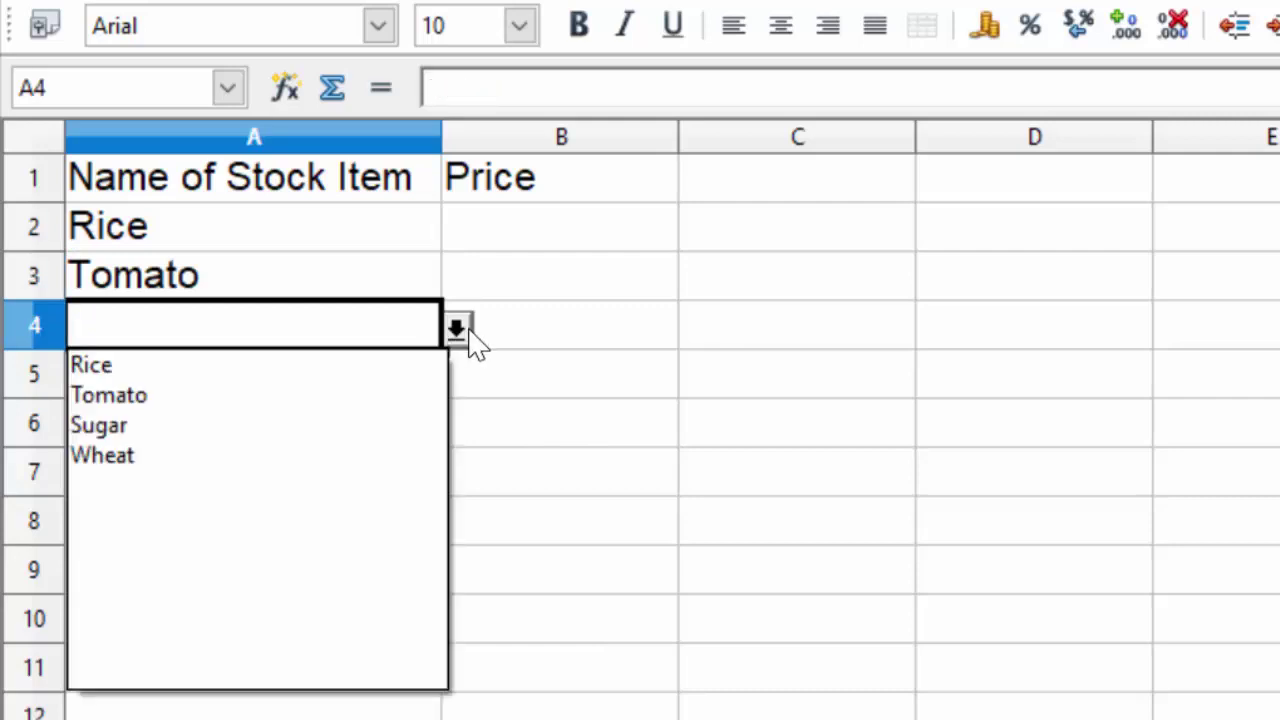
{"action": "left_click", "coordinate": [105, 430]}
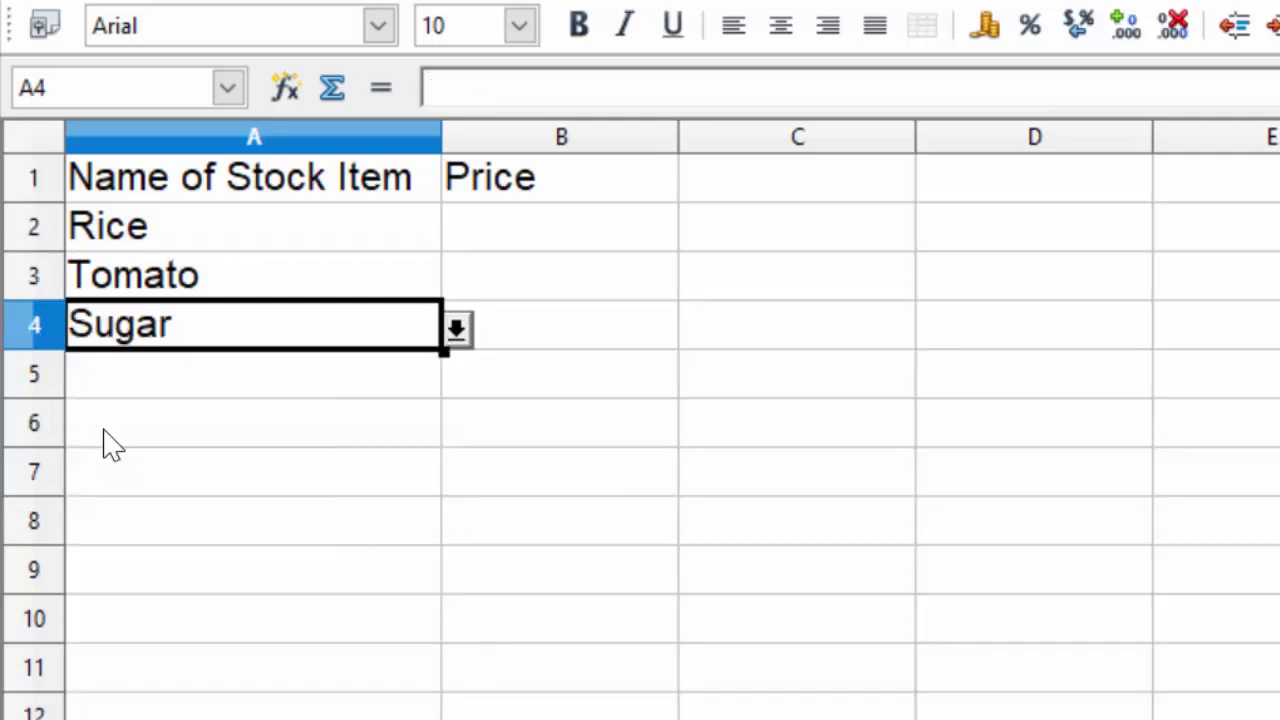
{"action": "left_click", "coordinate": [228, 390]}
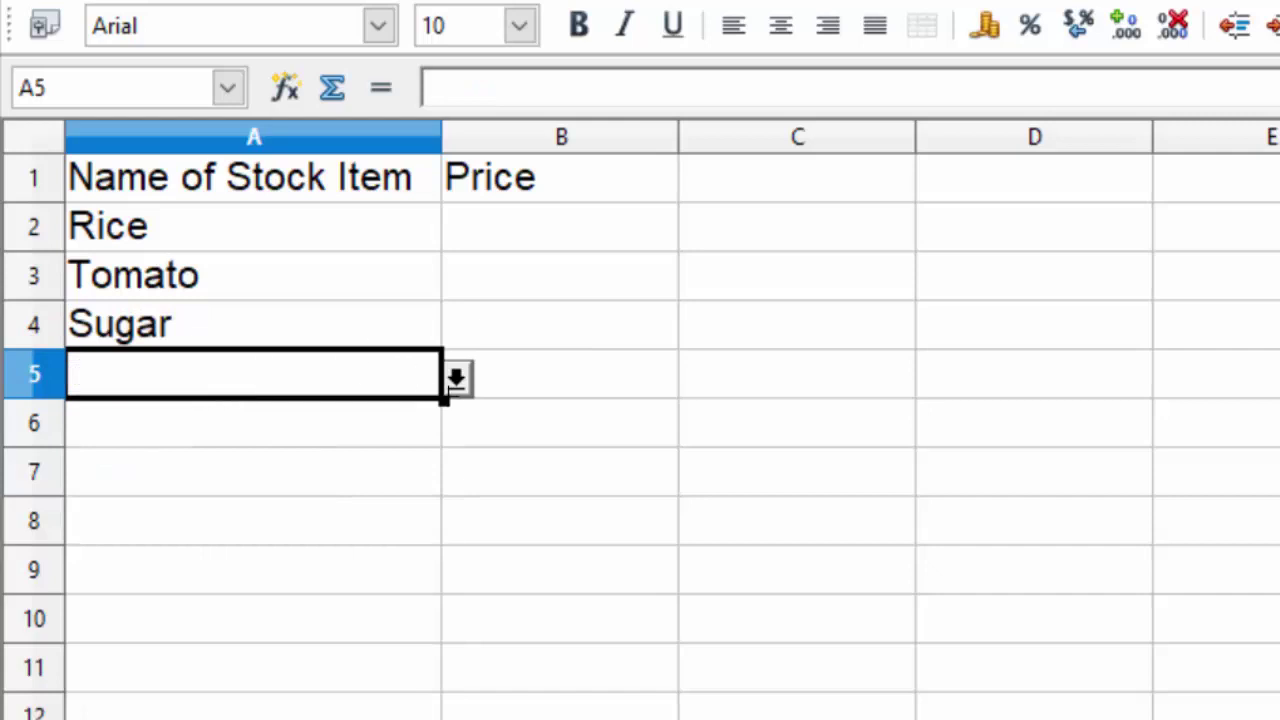
{"action": "left_click", "coordinate": [458, 382]}
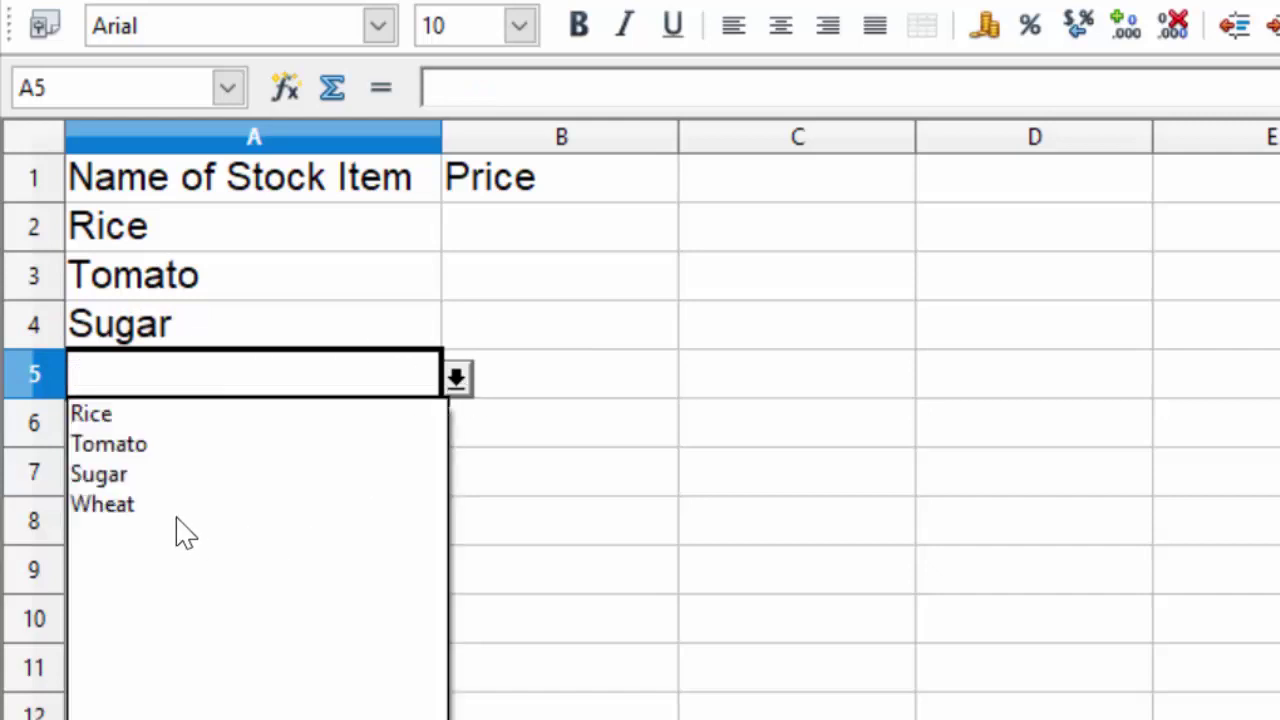
{"action": "left_click", "coordinate": [145, 518]}
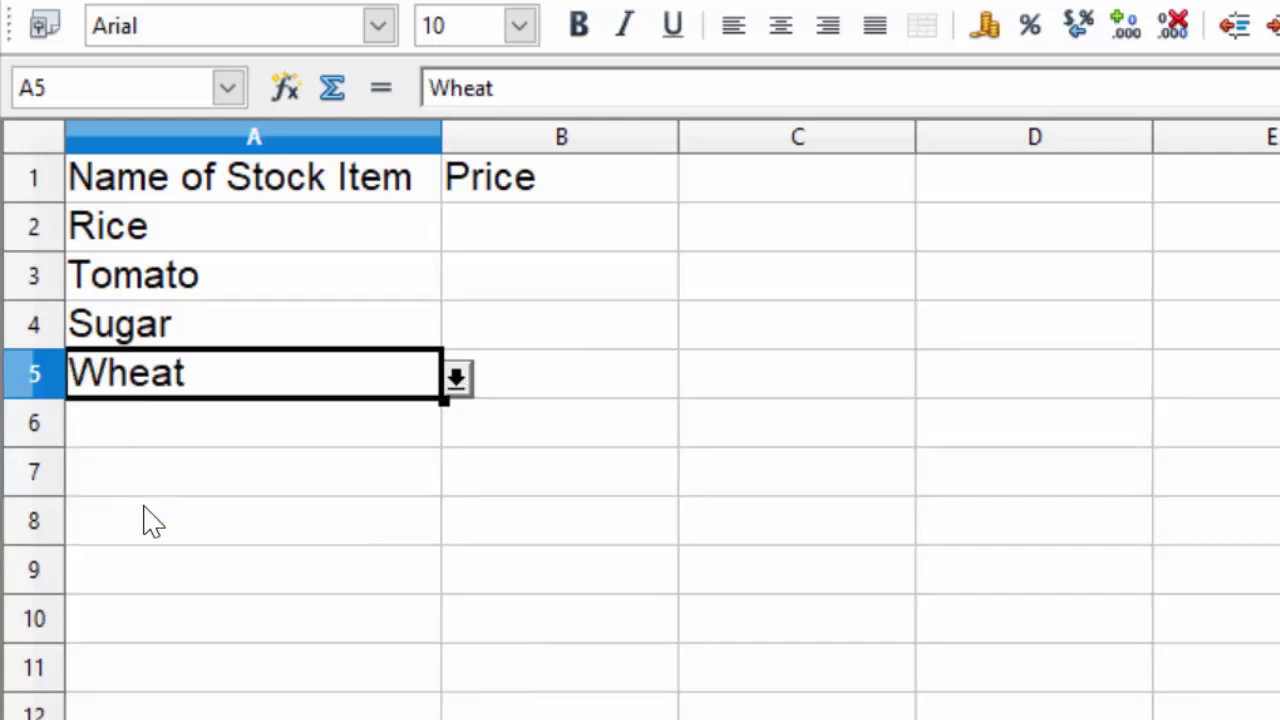
{"action": "left_click", "coordinate": [590, 228]}
- Finish the Price heading in B1 and add the Unit heading in C1
{"action": "type", "text": "c"}
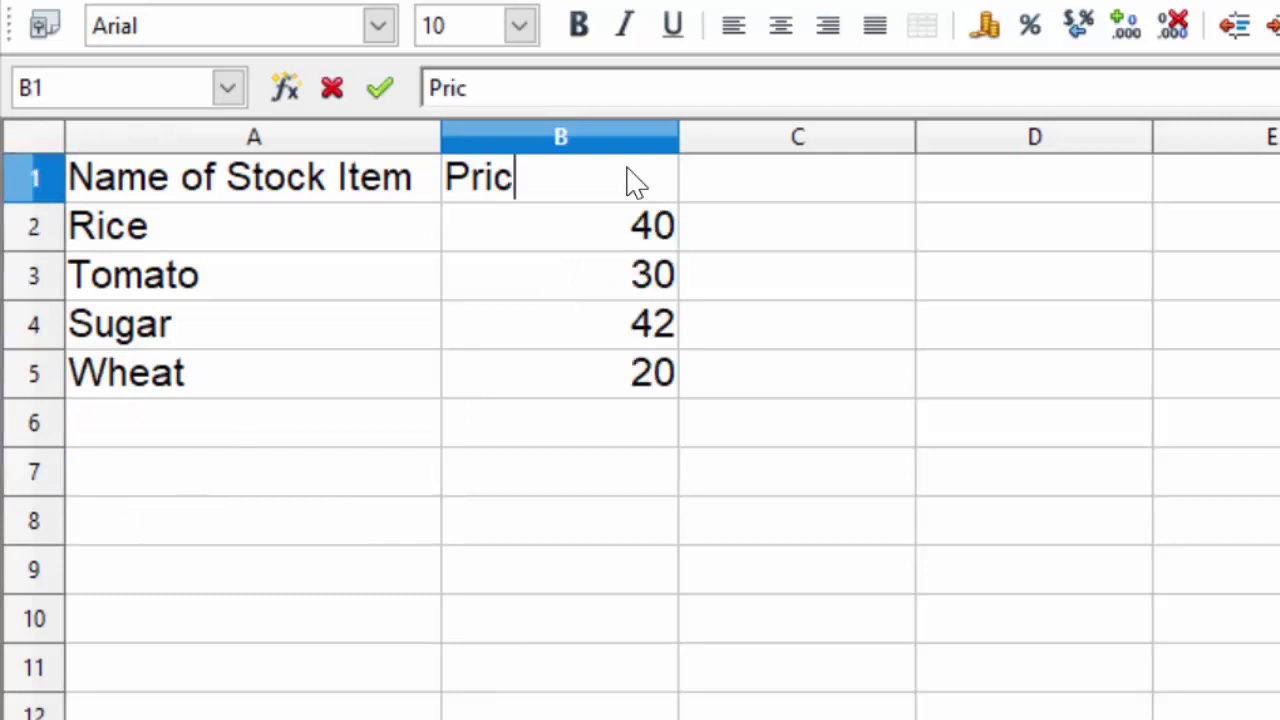
{"action": "type", "text": "e"}
{"action": "left_click", "coordinate": [728, 183]}
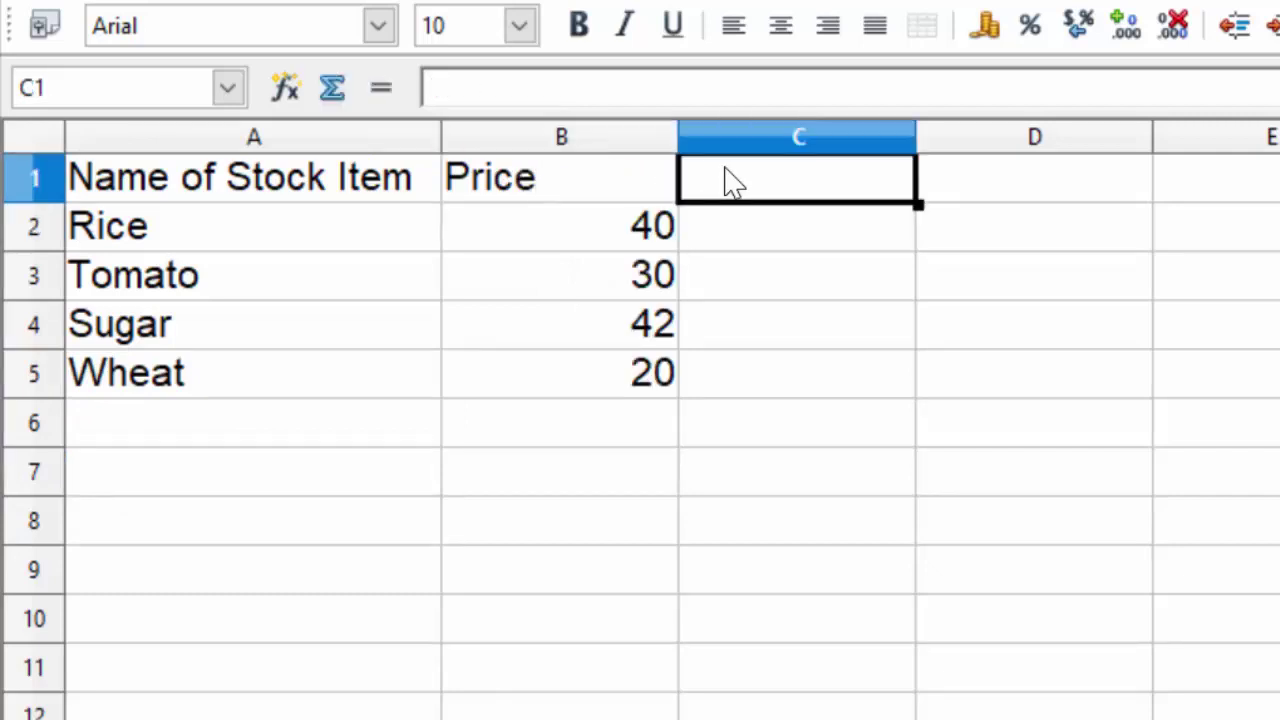
{"action": "type", "text": "Un"}
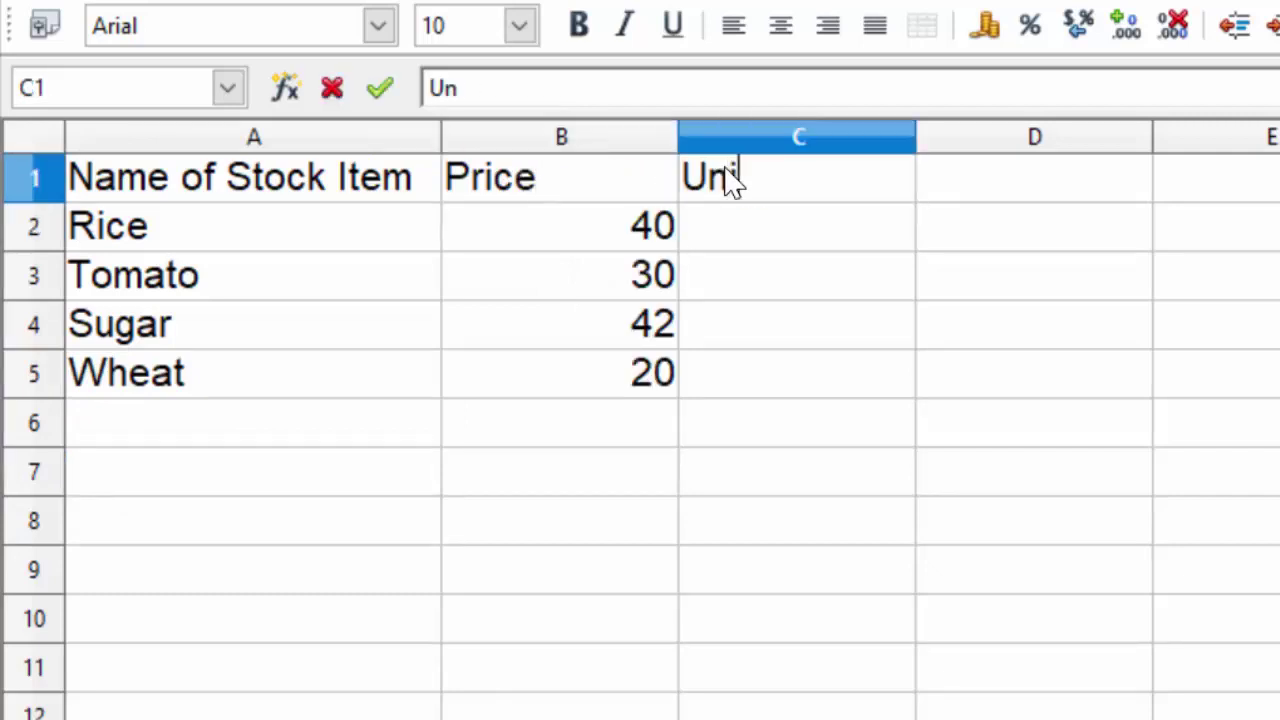
{"action": "type", "text": "it"}
{"action": "left_click", "coordinate": [762, 222]}
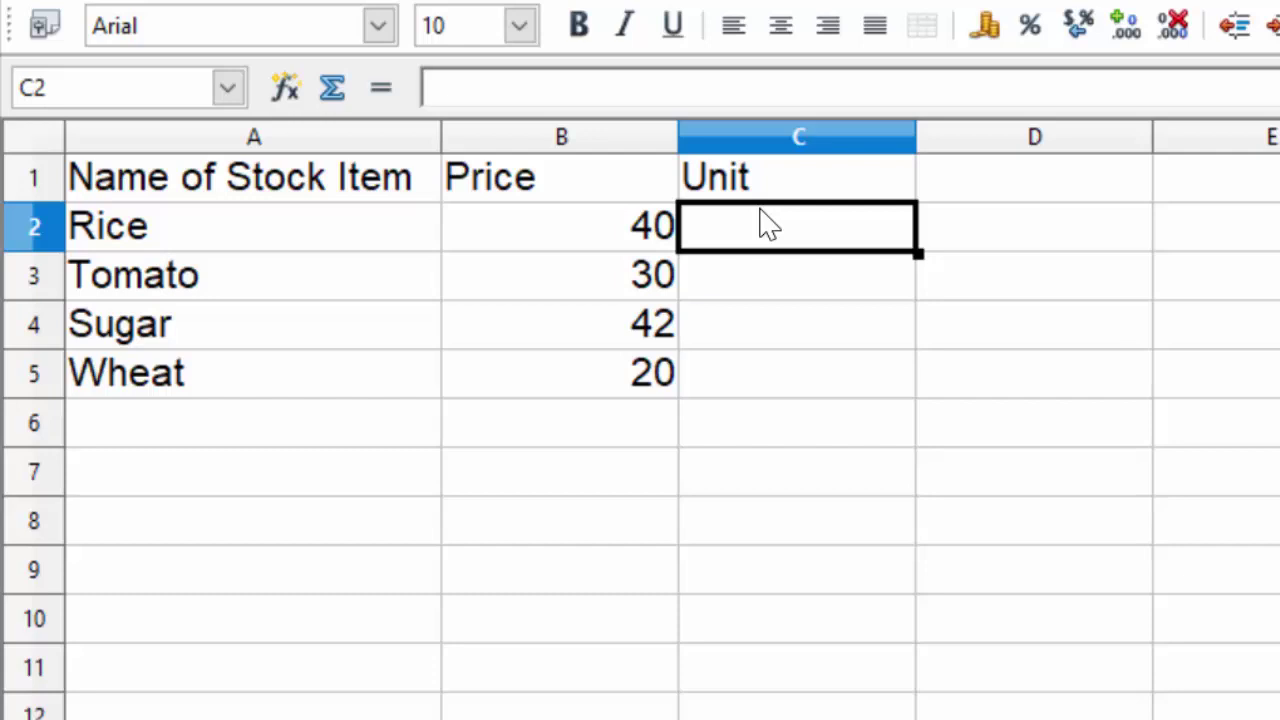
- Enter 6kg, 5kg, 10kg and 20kg in C2:C5
{"action": "type", "text": "6"}
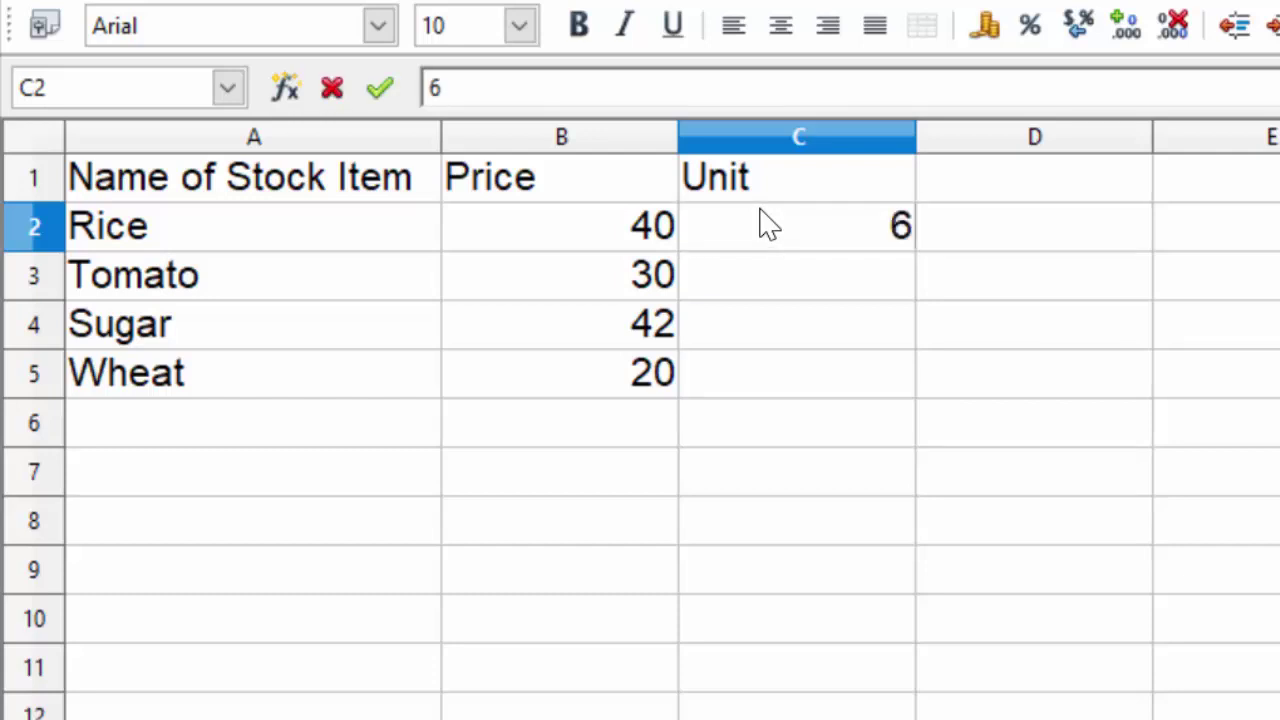
{"action": "type", "text": "kg"}
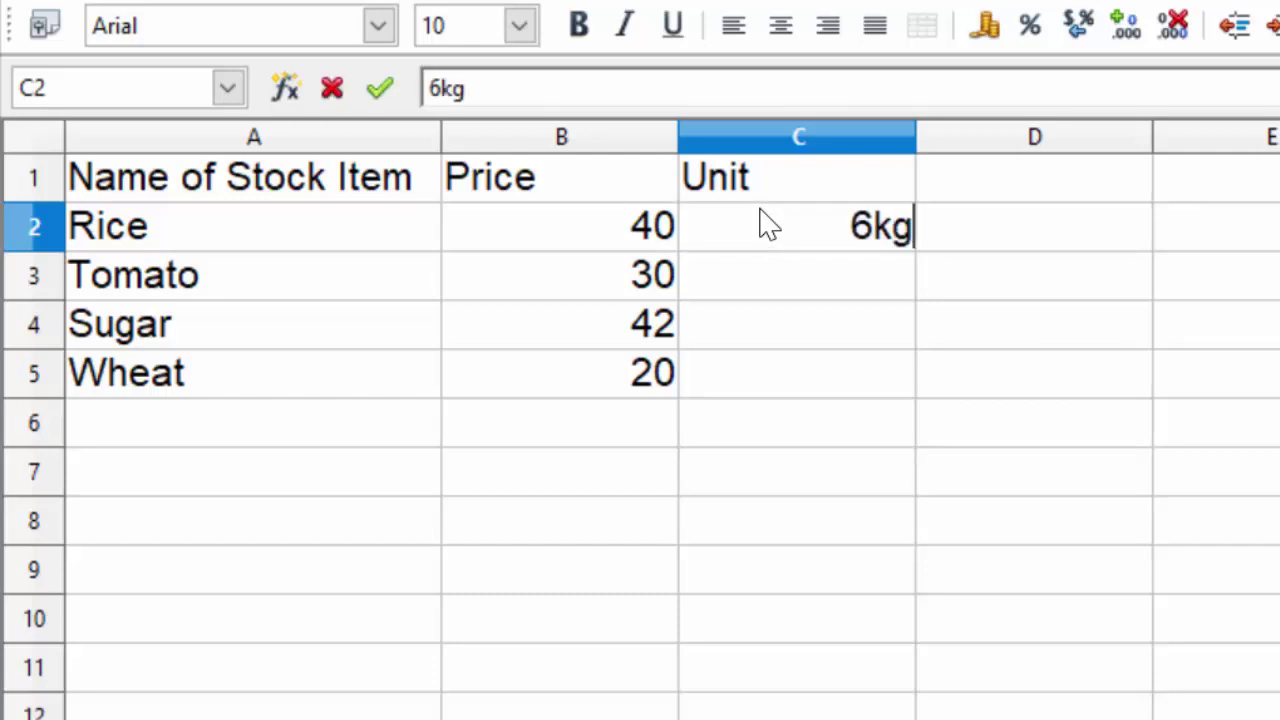
{"action": "key", "text": "Return"}
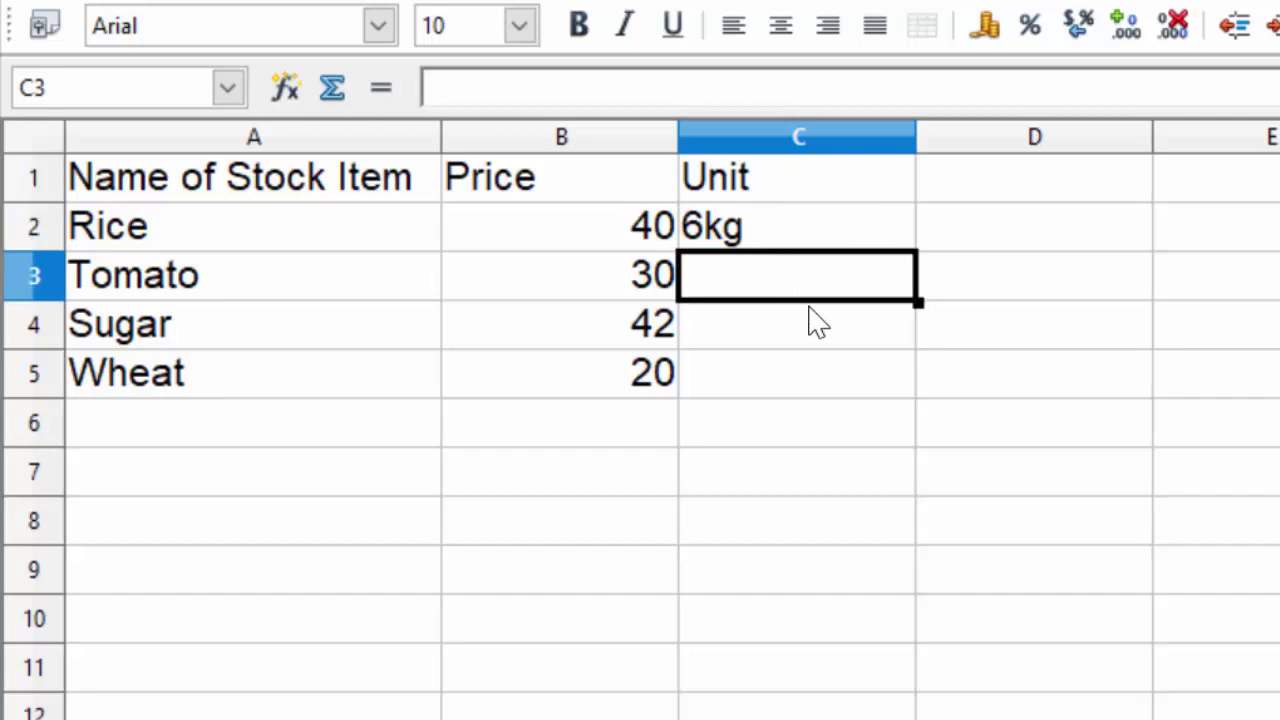
{"action": "type", "text": "5k"}
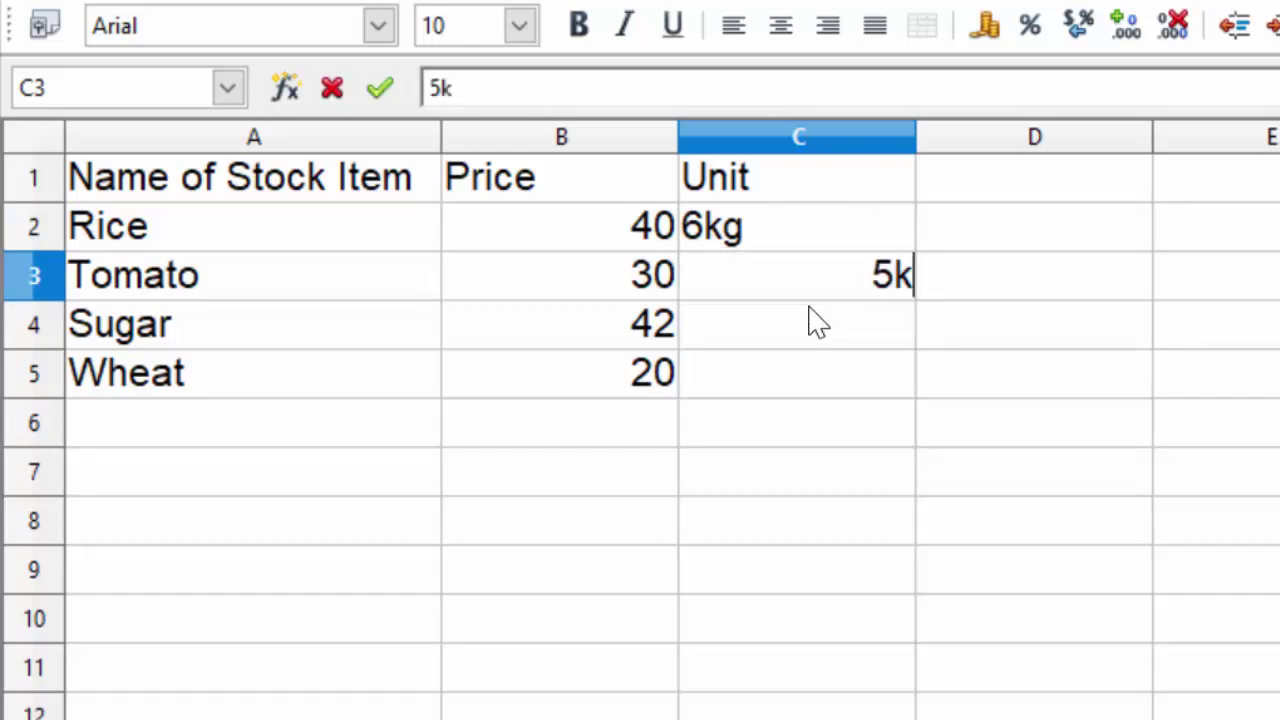
{"action": "type", "text": "g"}
{"action": "key", "text": "Return"}
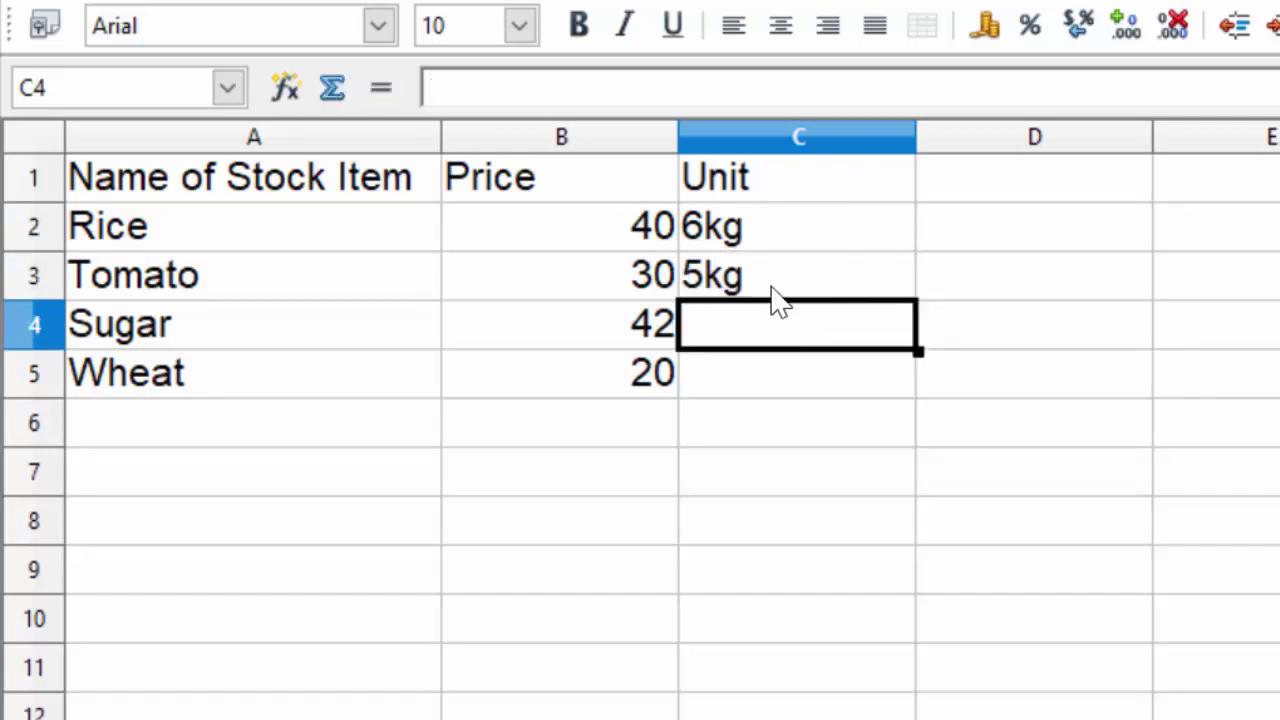
{"action": "type", "text": "10"}
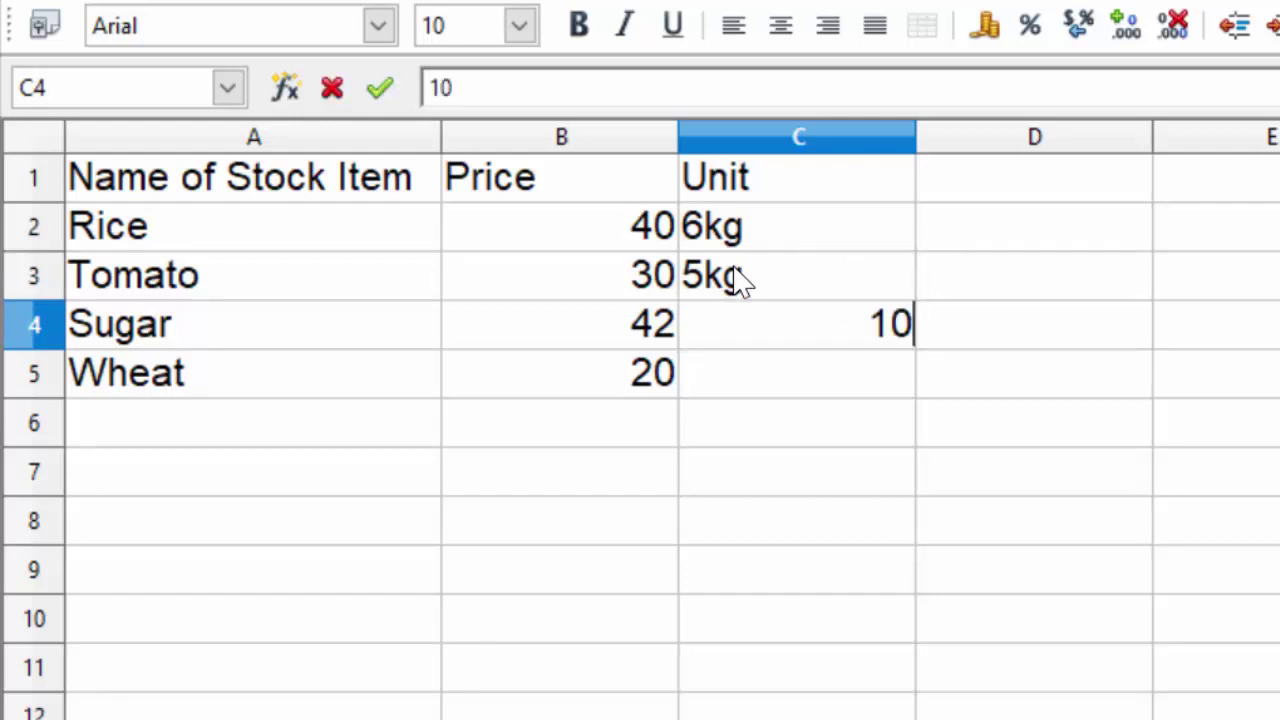
{"action": "type", "text": "kg"}
{"action": "key", "text": "Return"}
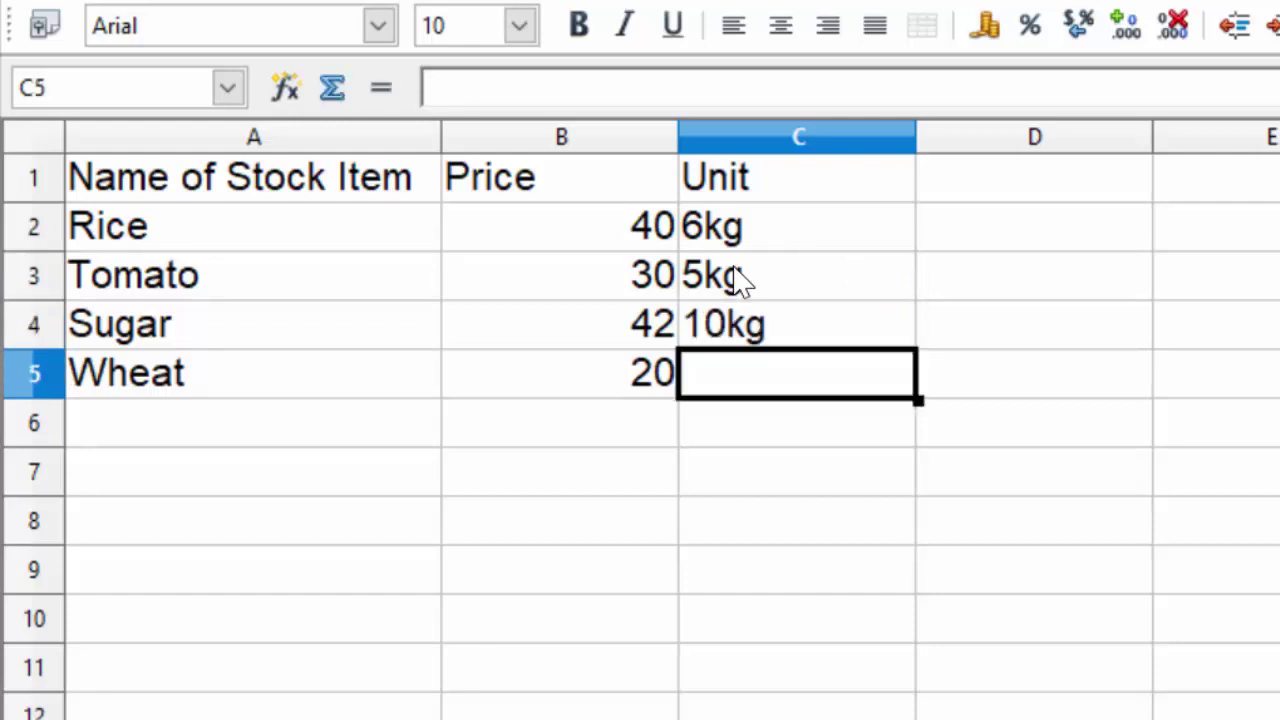
{"action": "type", "text": "2"}
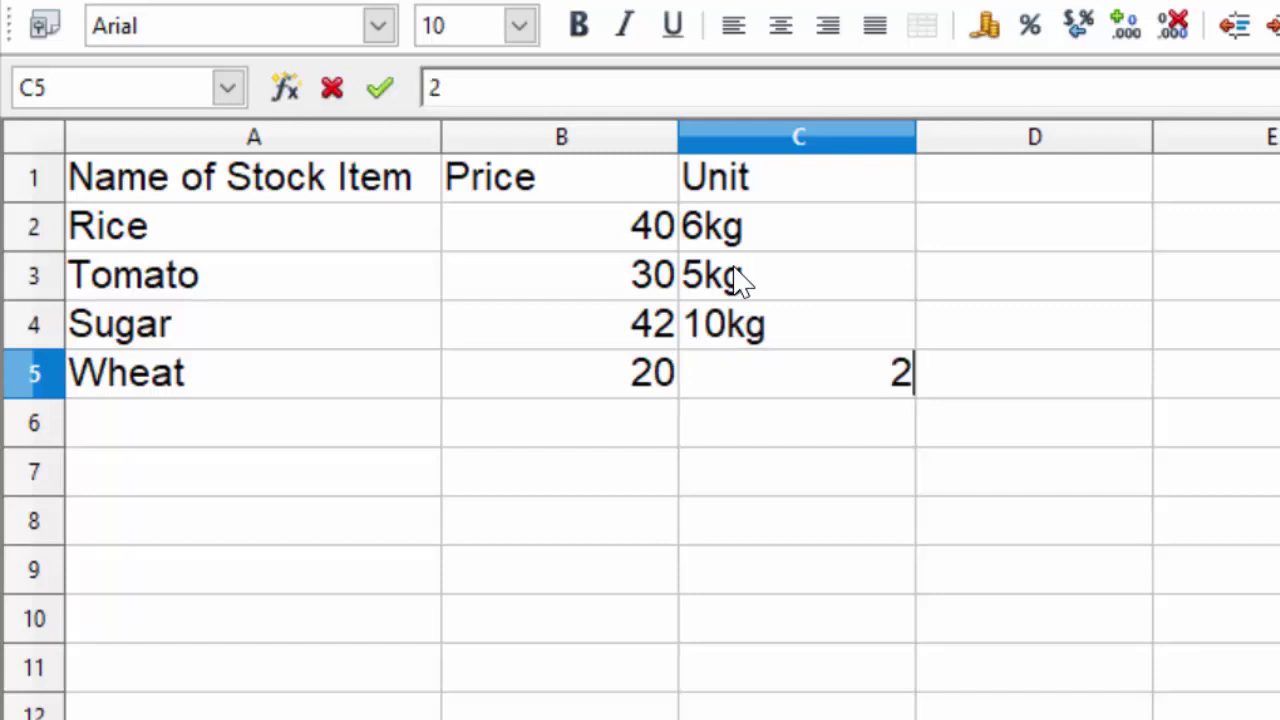
{"action": "type", "text": "0"}
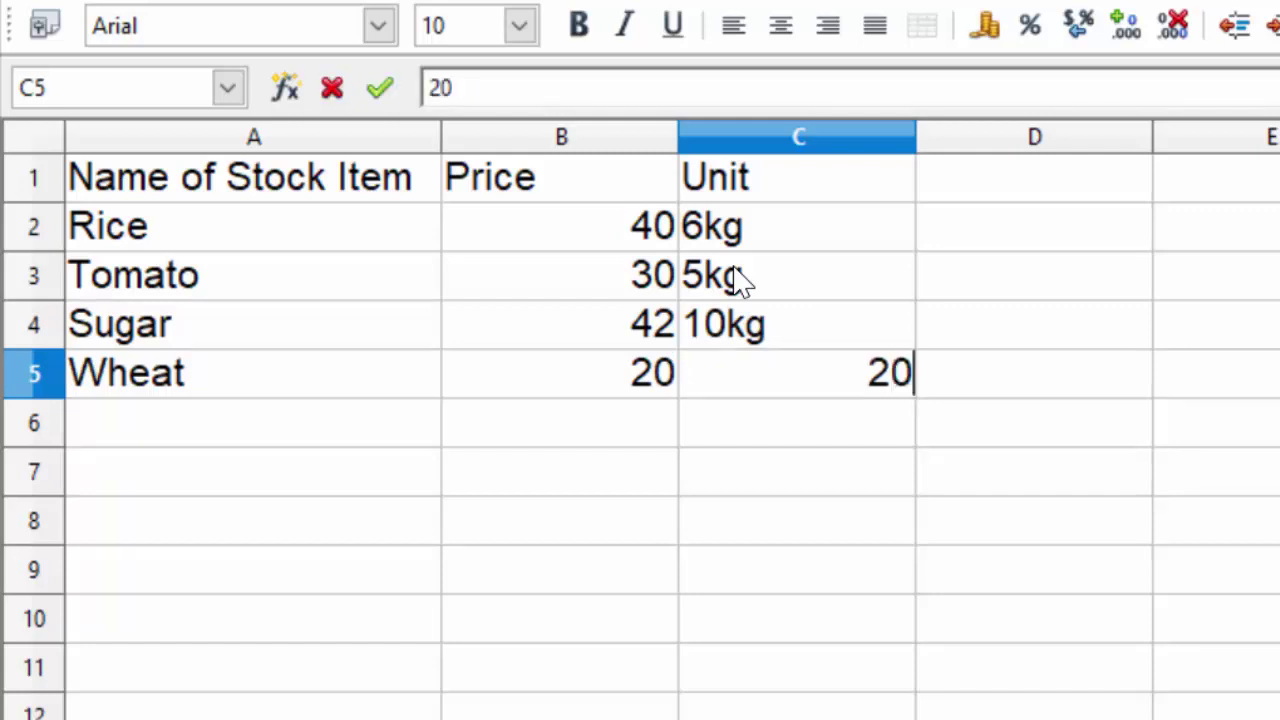
{"action": "type", "text": "kg"}
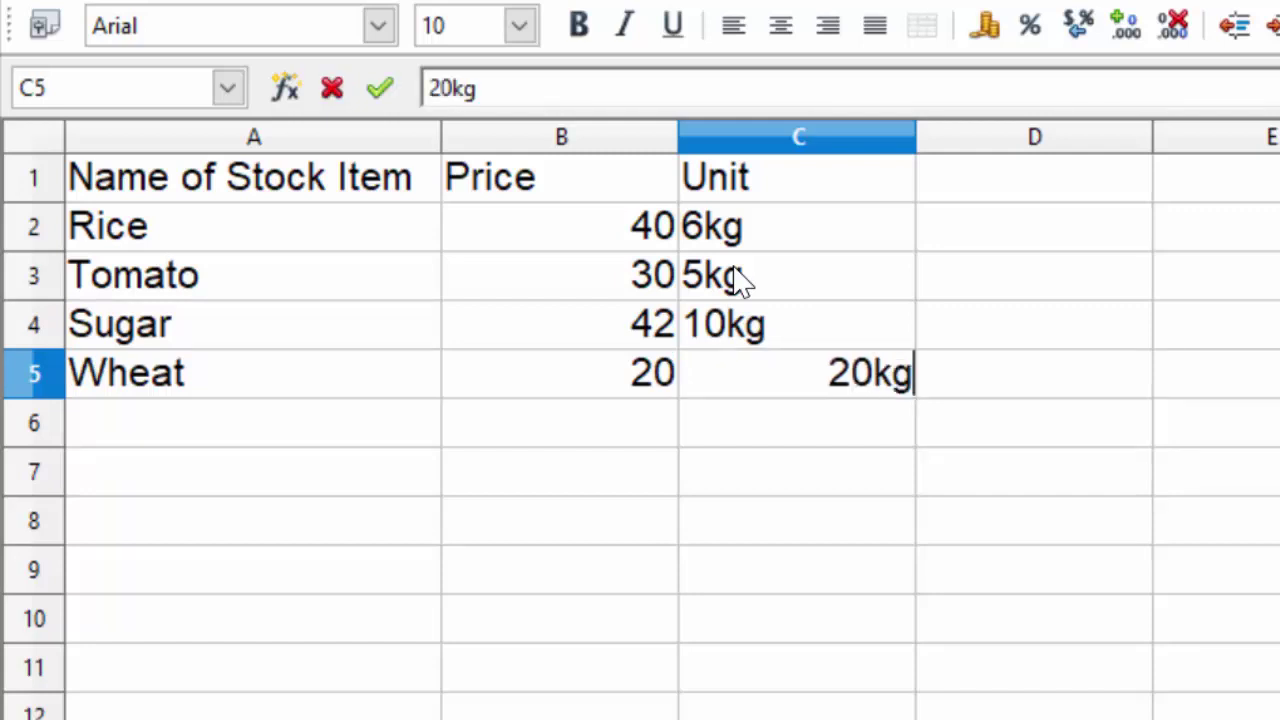
{"action": "key", "text": "Return"}
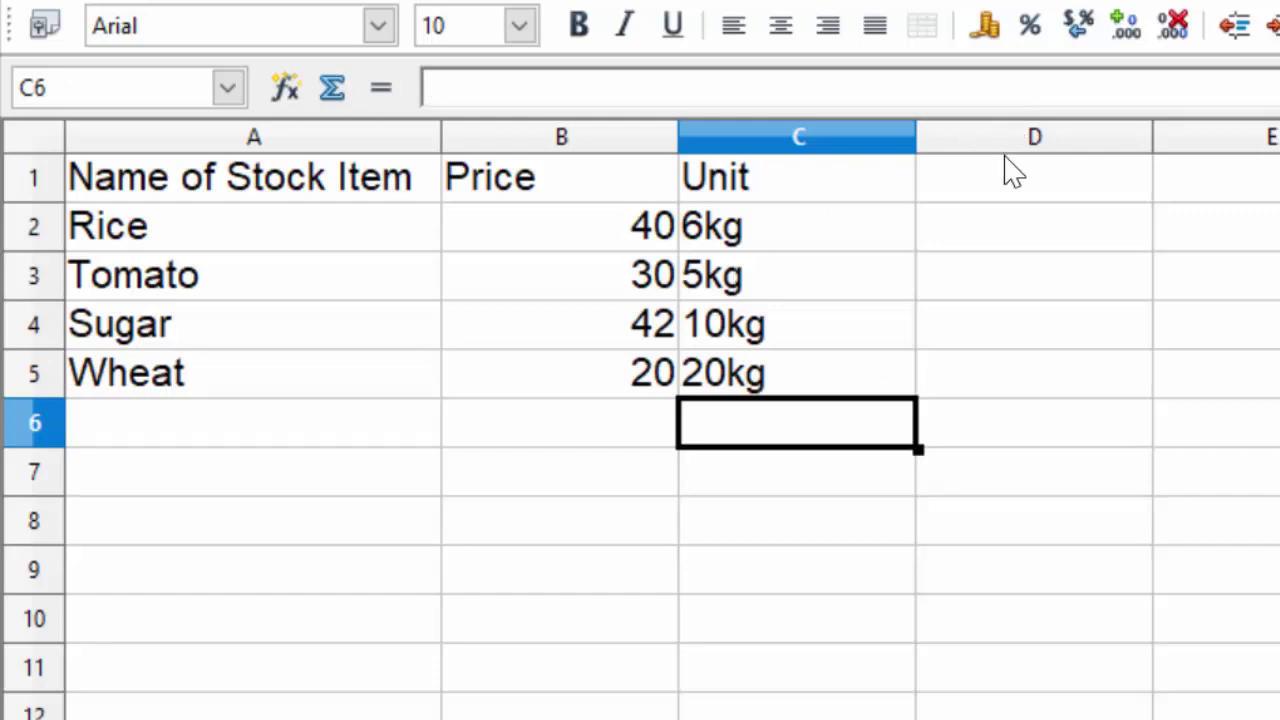
- Add the heading Total in D1
{"action": "left_click", "coordinate": [998, 205]}
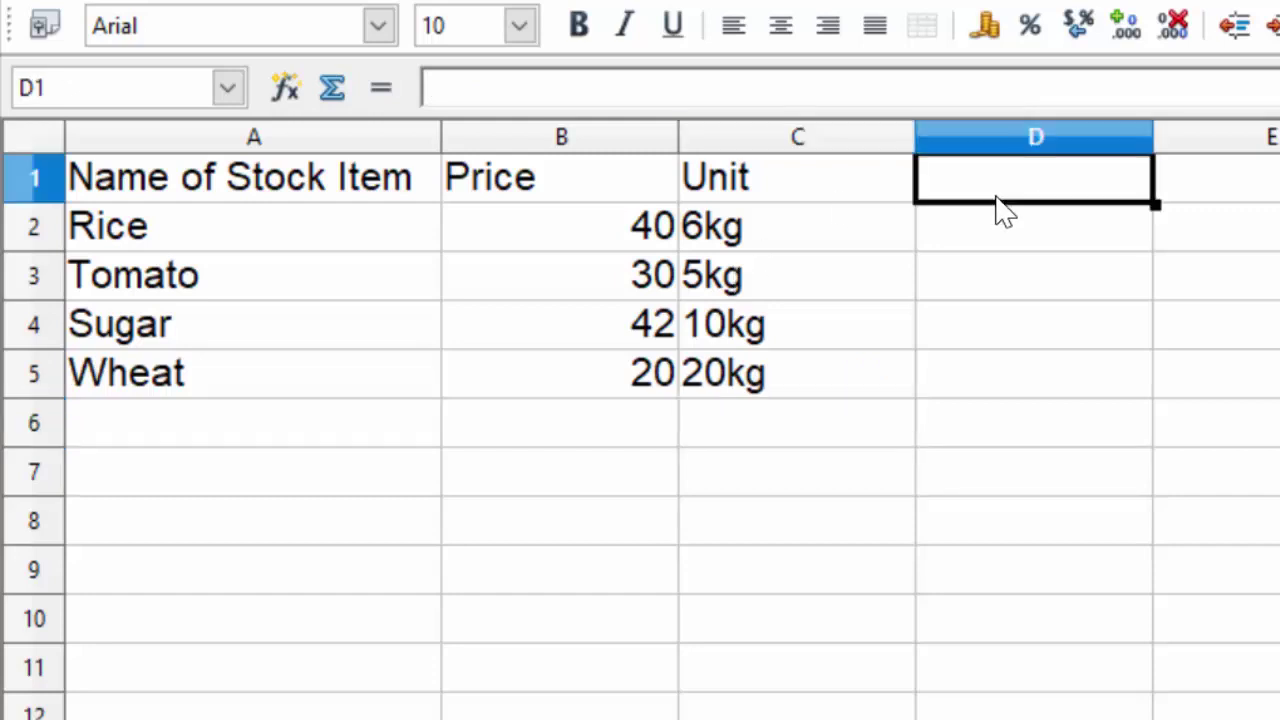
{"action": "type", "text": "To"}
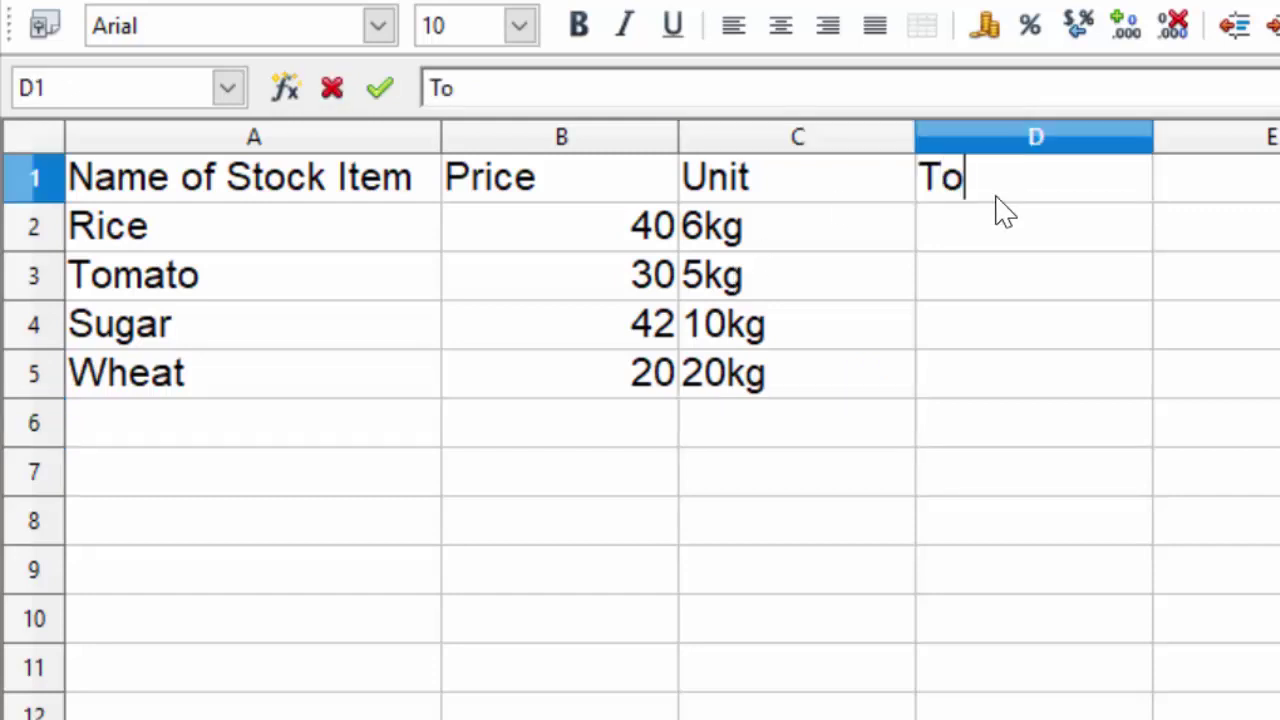
{"action": "type", "text": "tal"}
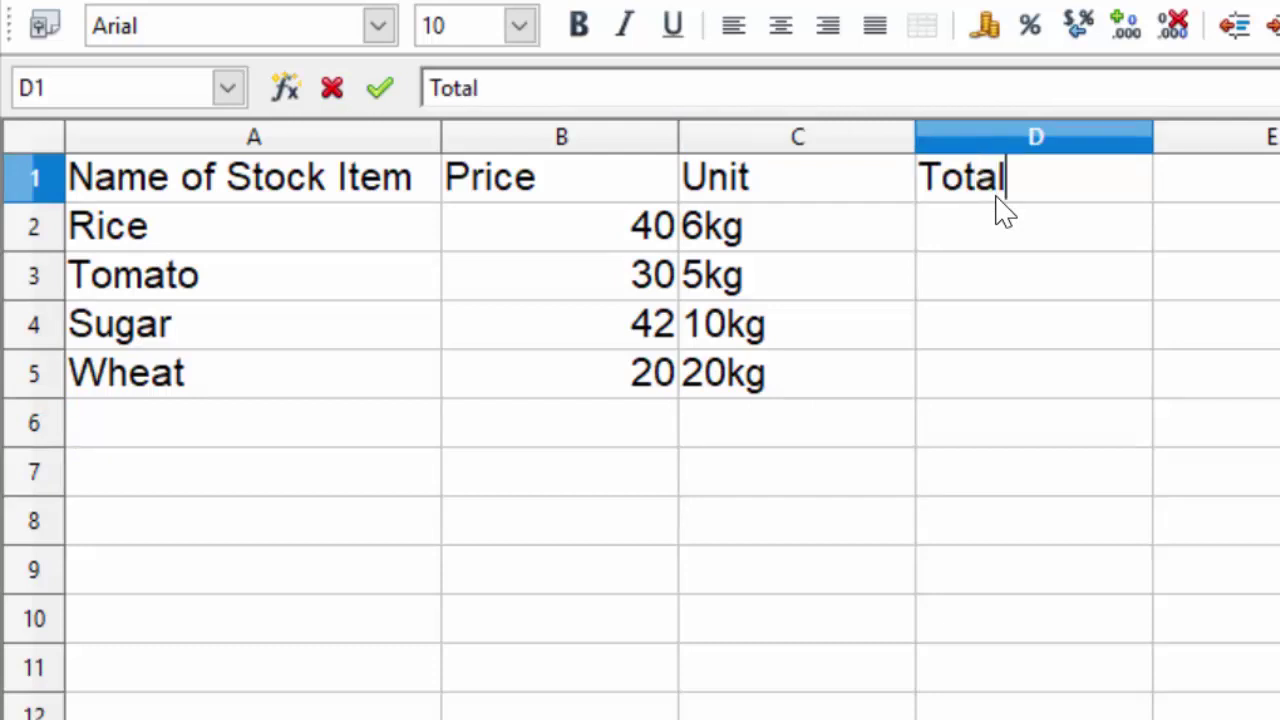
{"action": "left_click", "coordinate": [1035, 227]}
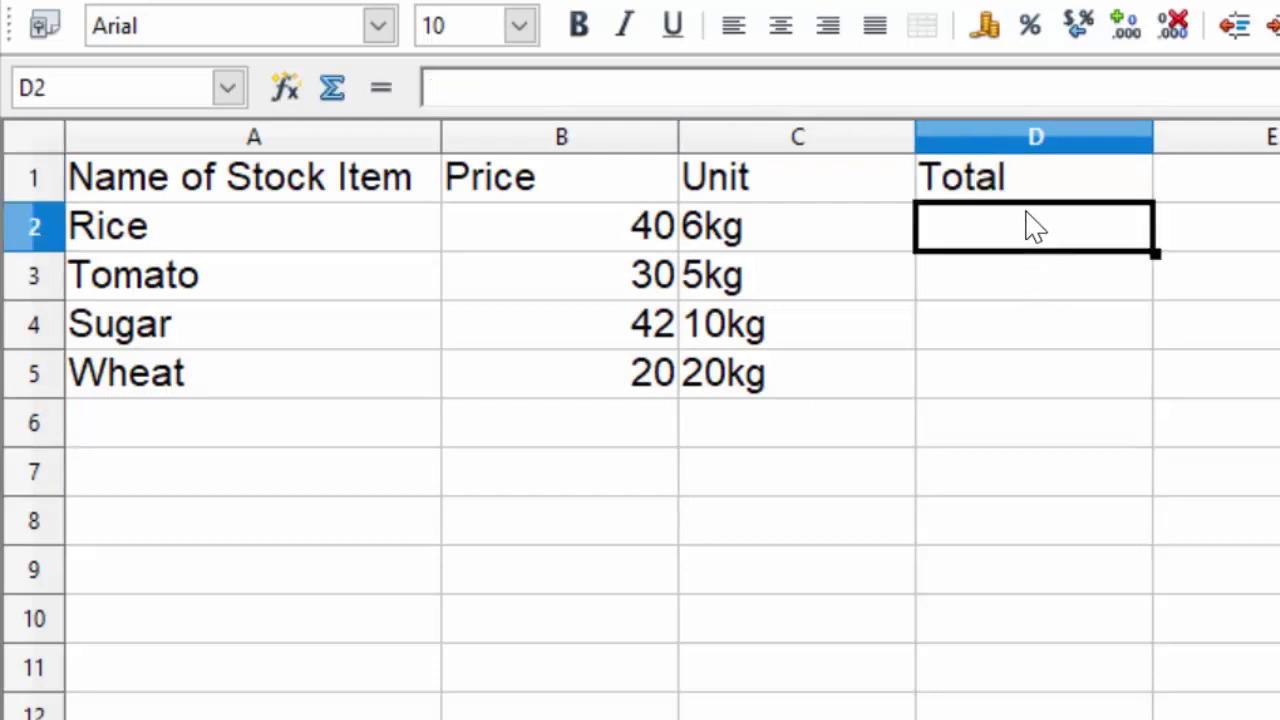
- Enter =B2*C2 in D2, which shows #VALUE!, and inspect the text unit in C2
{"action": "type", "text": "="}
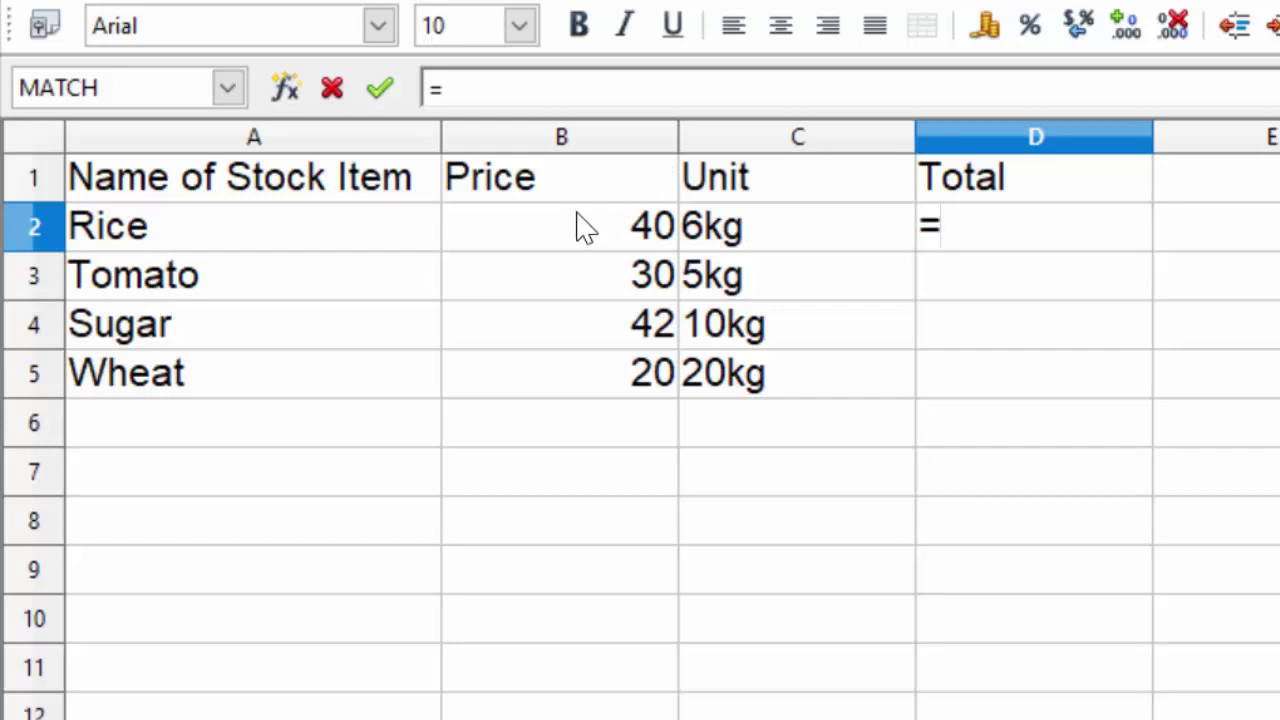
{"action": "left_click", "coordinate": [585, 228]}
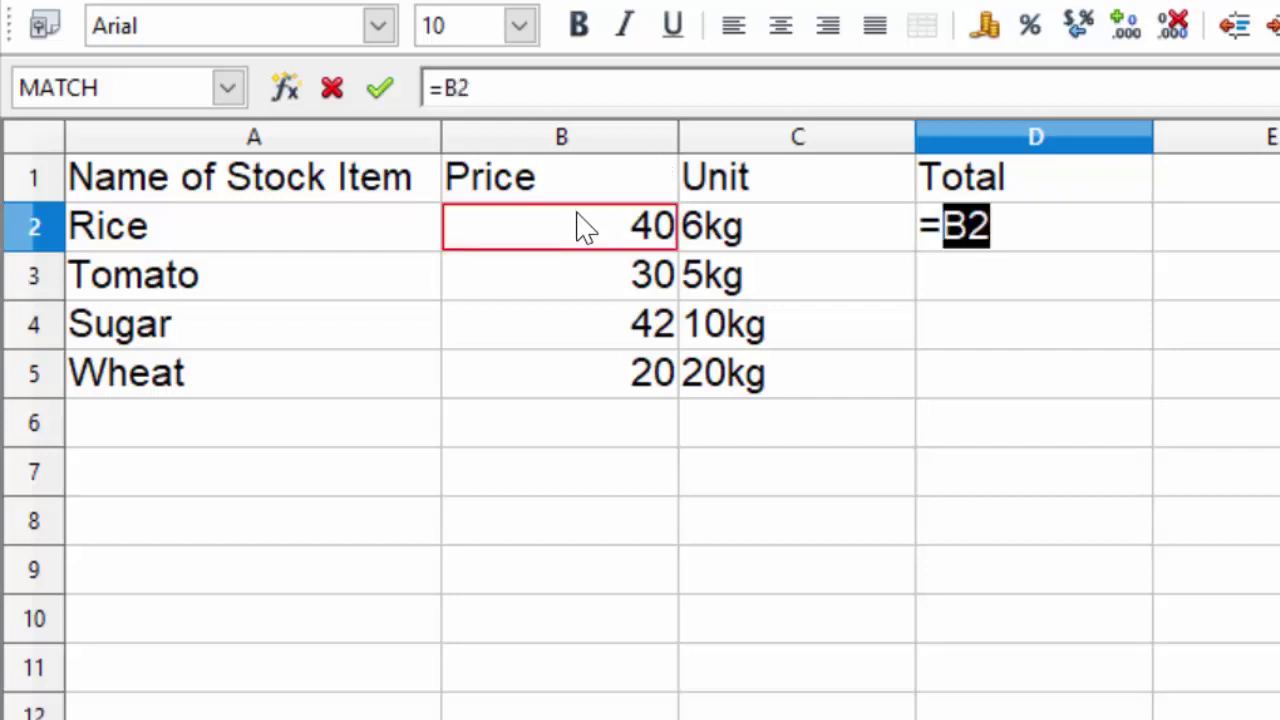
{"action": "type", "text": "*"}
{"action": "left_click", "coordinate": [775, 228]}
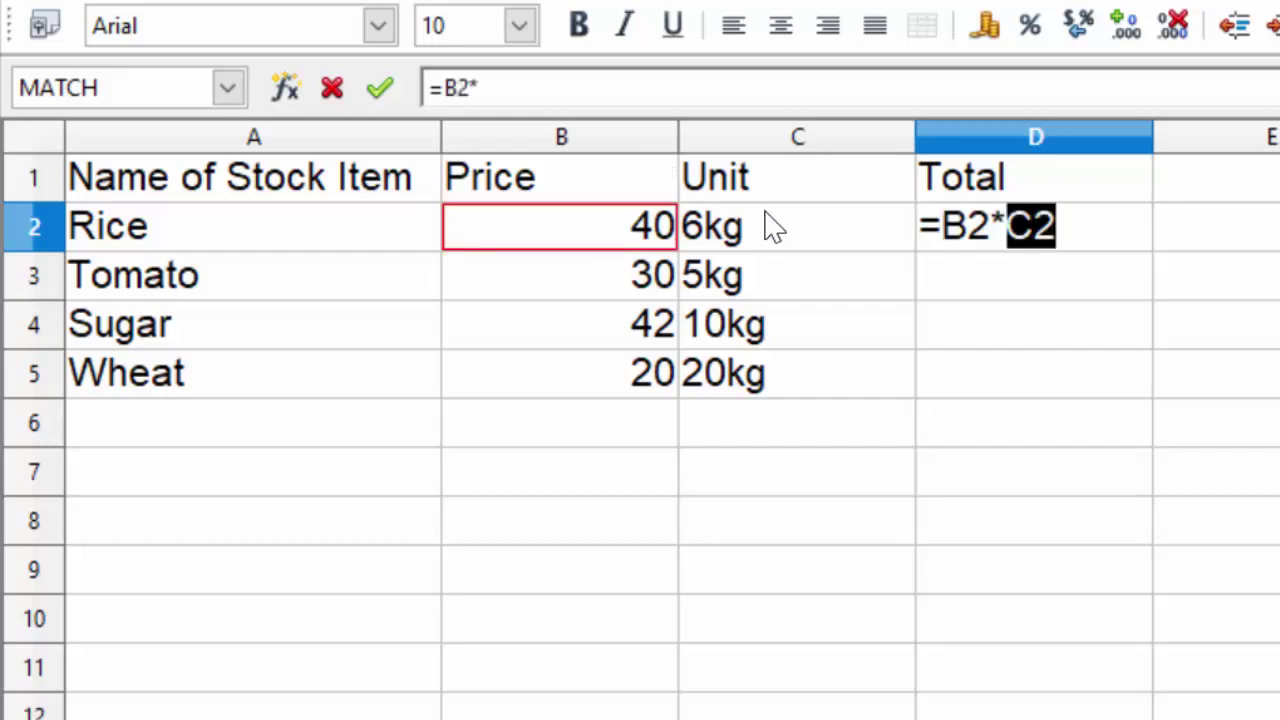
{"action": "key", "text": "Return"}
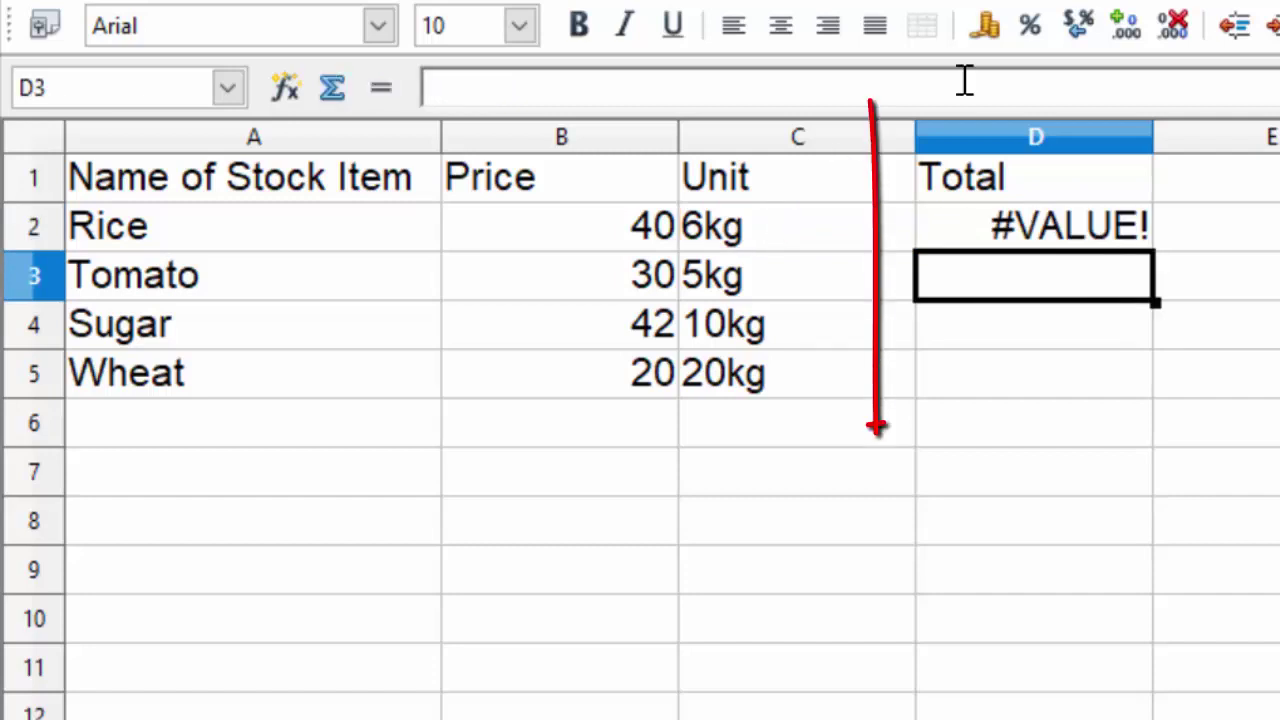
{"action": "left_click", "coordinate": [1066, 244]}
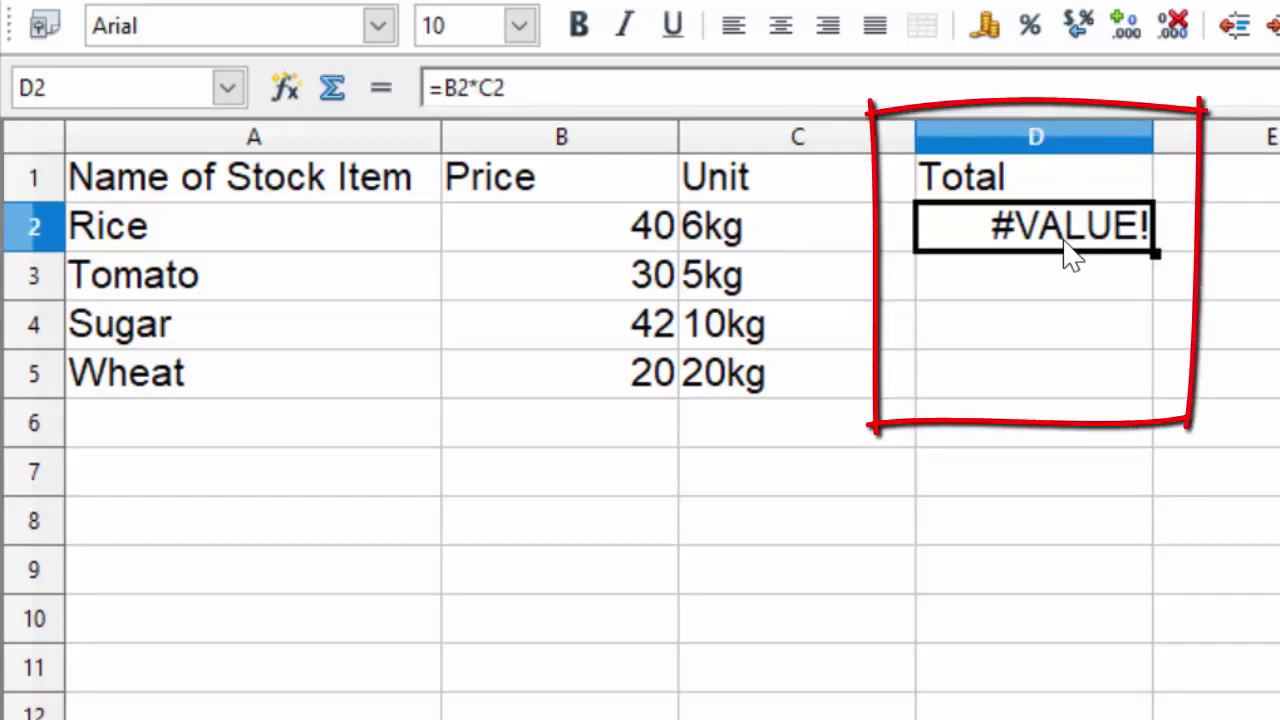
{"action": "left_click", "coordinate": [790, 252]}
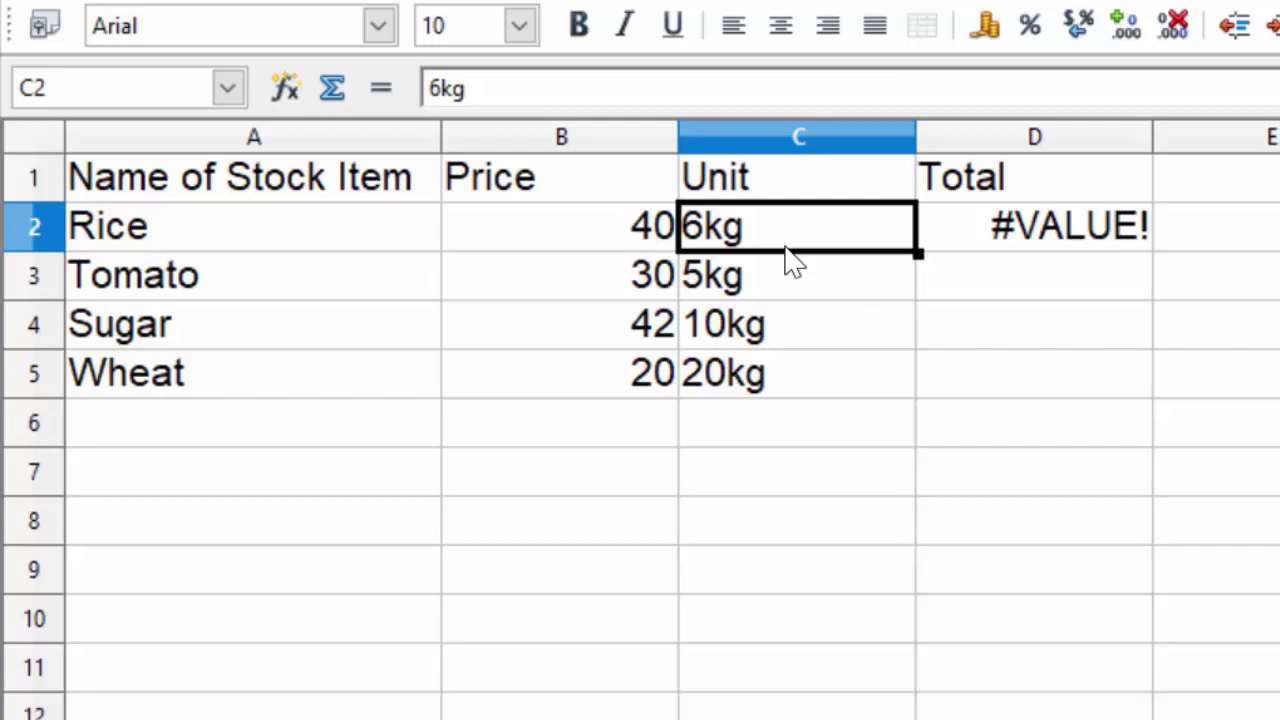
- Clear the Unit entries in C2:C5
{"action": "left_click_drag", "start_coordinate": [790, 252], "coordinate": [797, 372]}
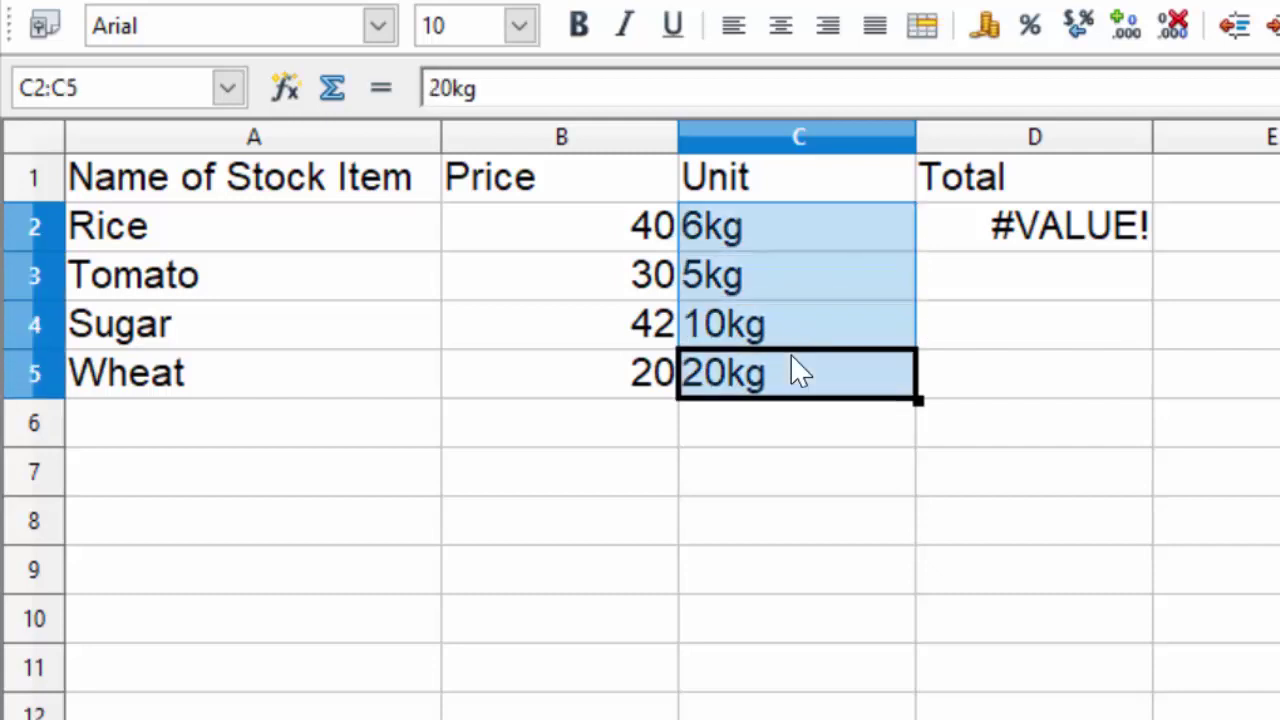
{"action": "key", "text": "BackSpace"}
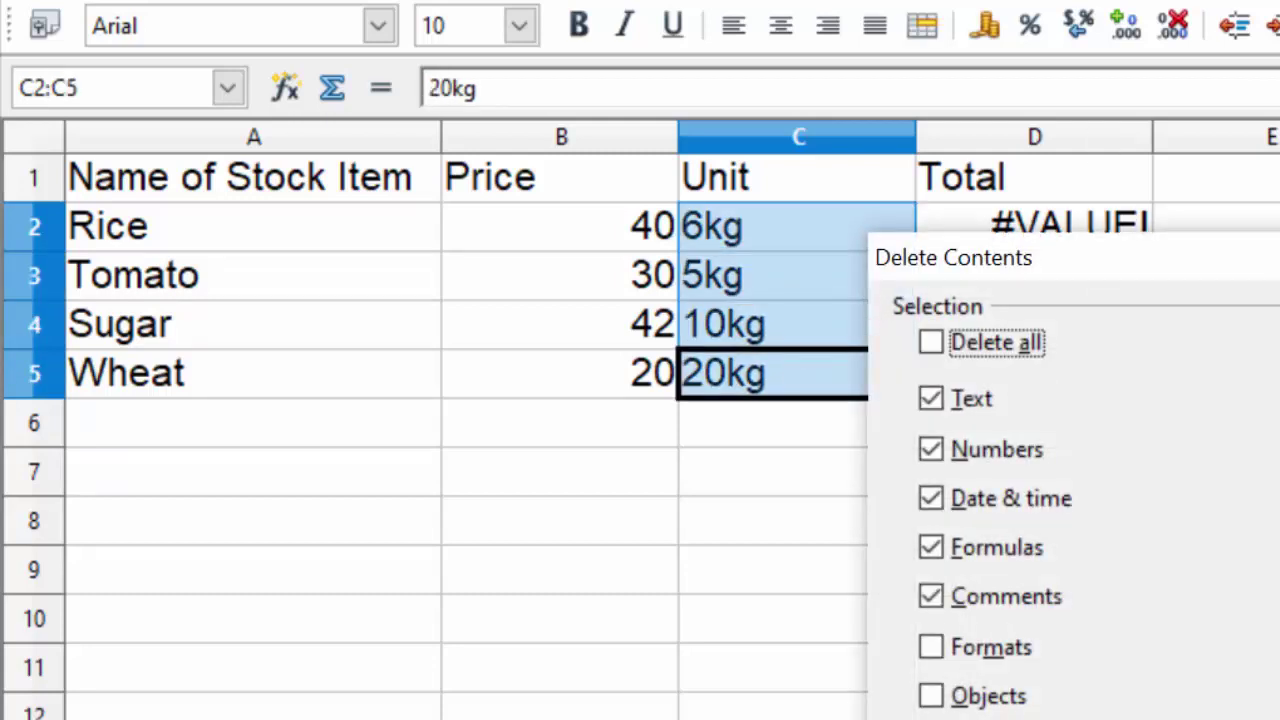
{"action": "key", "text": "Return"}
- In Format Cells, replace the General format code with 0 "kg" for the Unit cells
{"action": "key", "text": "ctrl+1"}
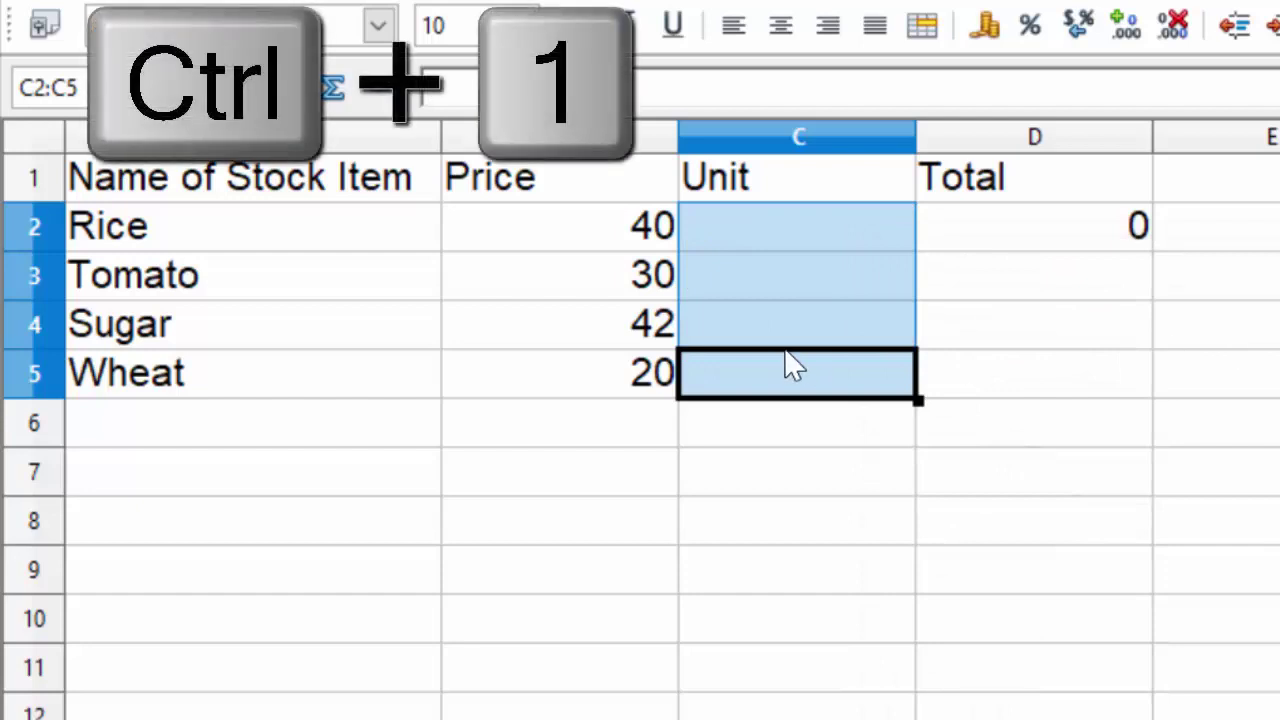
{"action": "key", "text": "Up"}
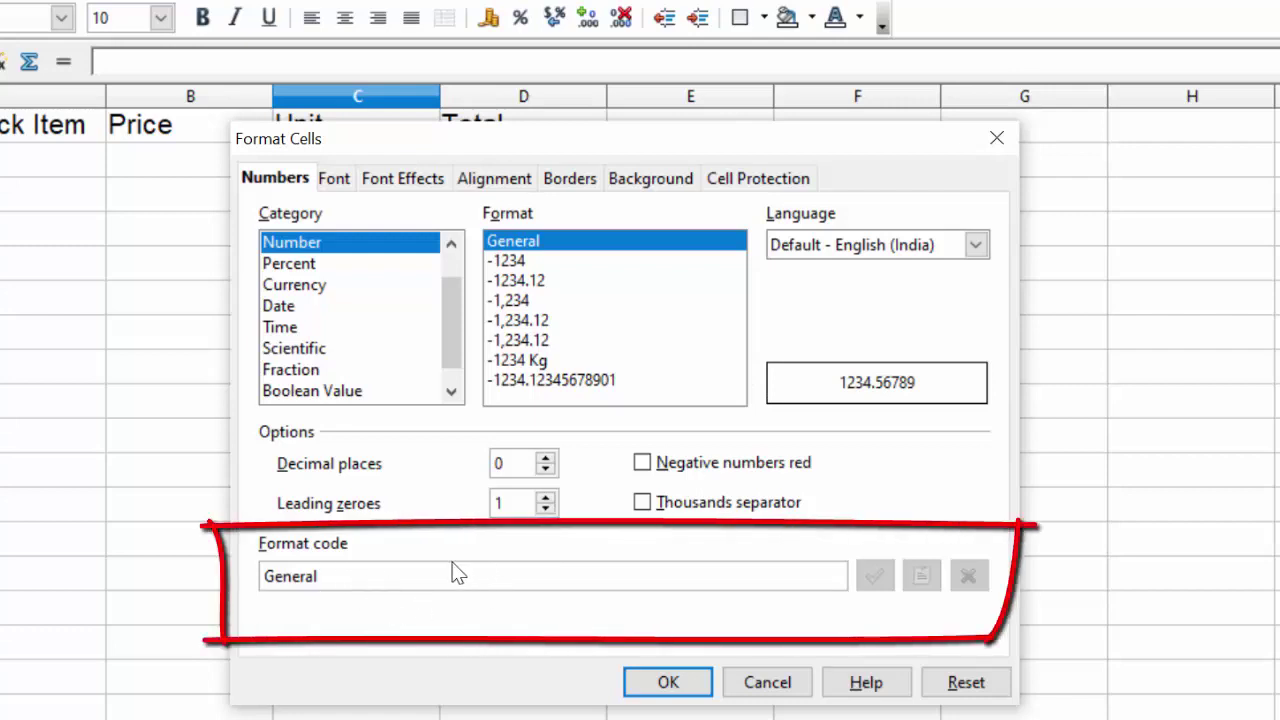
{"action": "left_click", "coordinate": [397, 578]}
{"action": "key", "text": "BackSpace"}
{"action": "key", "text": "BackSpace"}
{"action": "key", "text": "BackSpace"}
{"action": "key", "text": "BackSpace"}
{"action": "key", "text": "BackSpace"}
{"action": "key", "text": "BackSpace"}
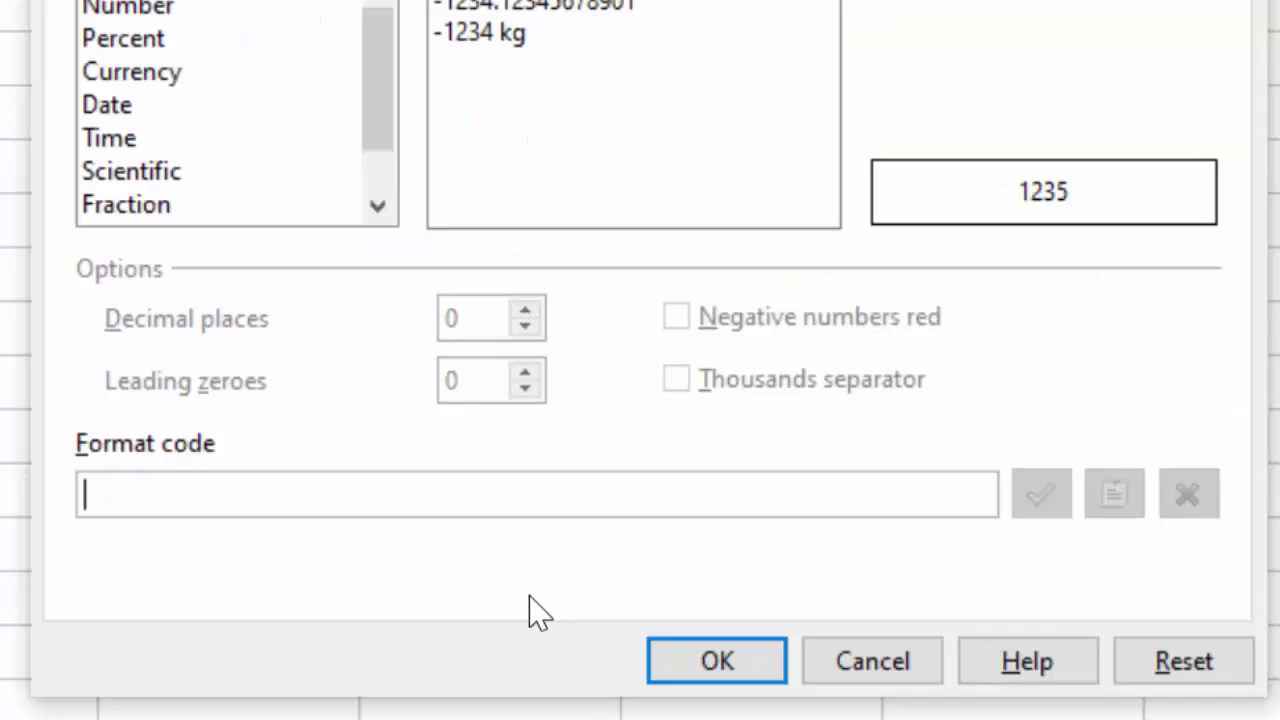
{"action": "type", "text": "0"}
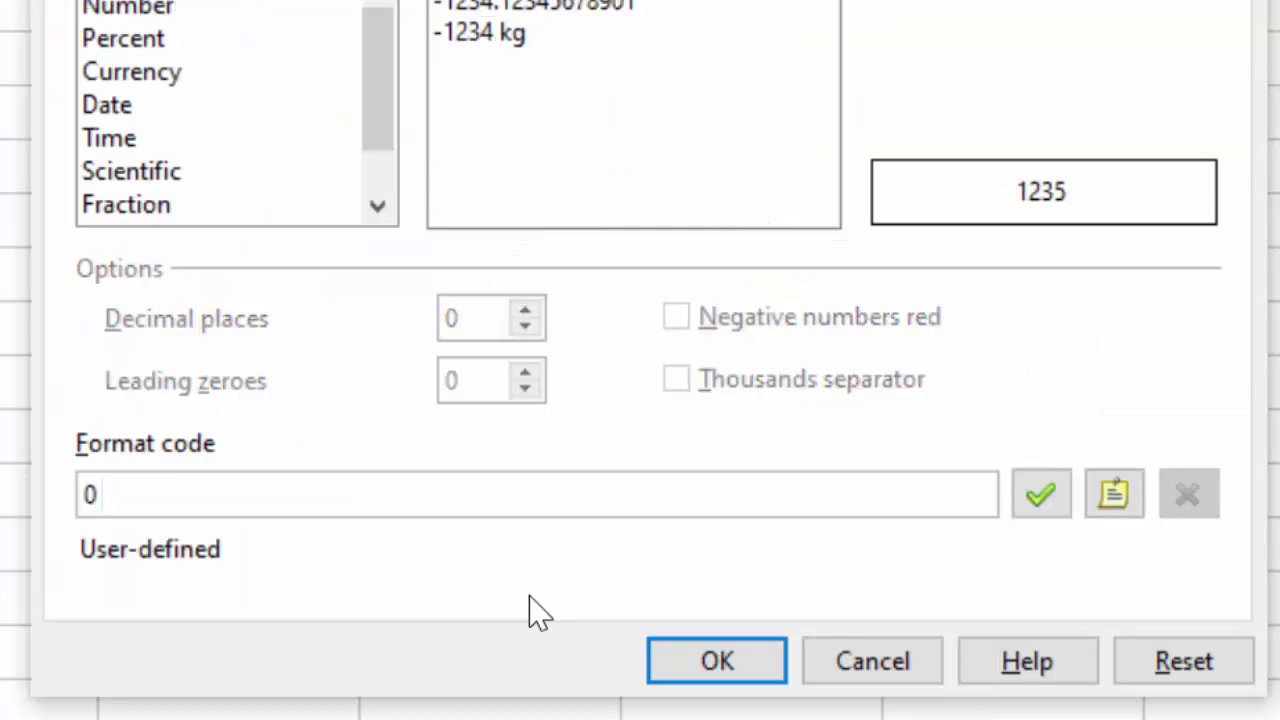
{"action": "type", "text": " \"kg"}
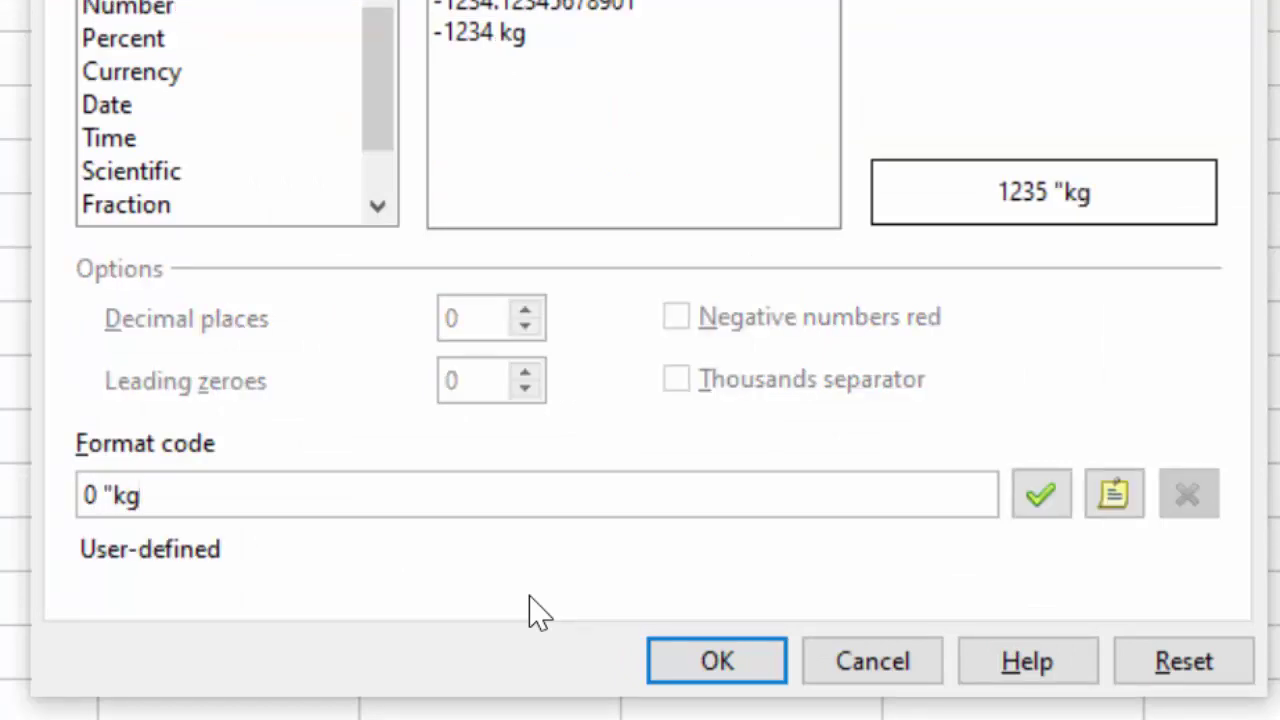
{"action": "type", "text": "\""}
- Apply the kg number format and enter units 6, 5 and 9 in C3:C5
{"action": "left_click", "coordinate": [676, 660]}
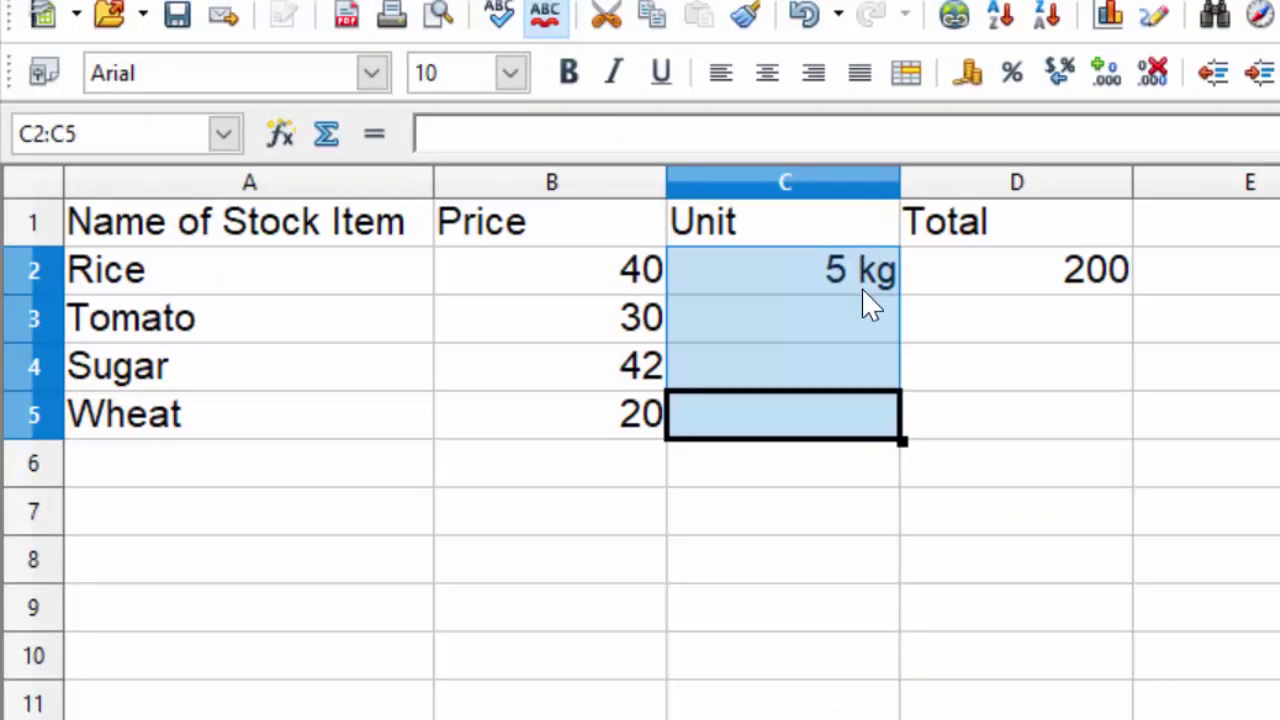
{"action": "left_click", "coordinate": [870, 322]}
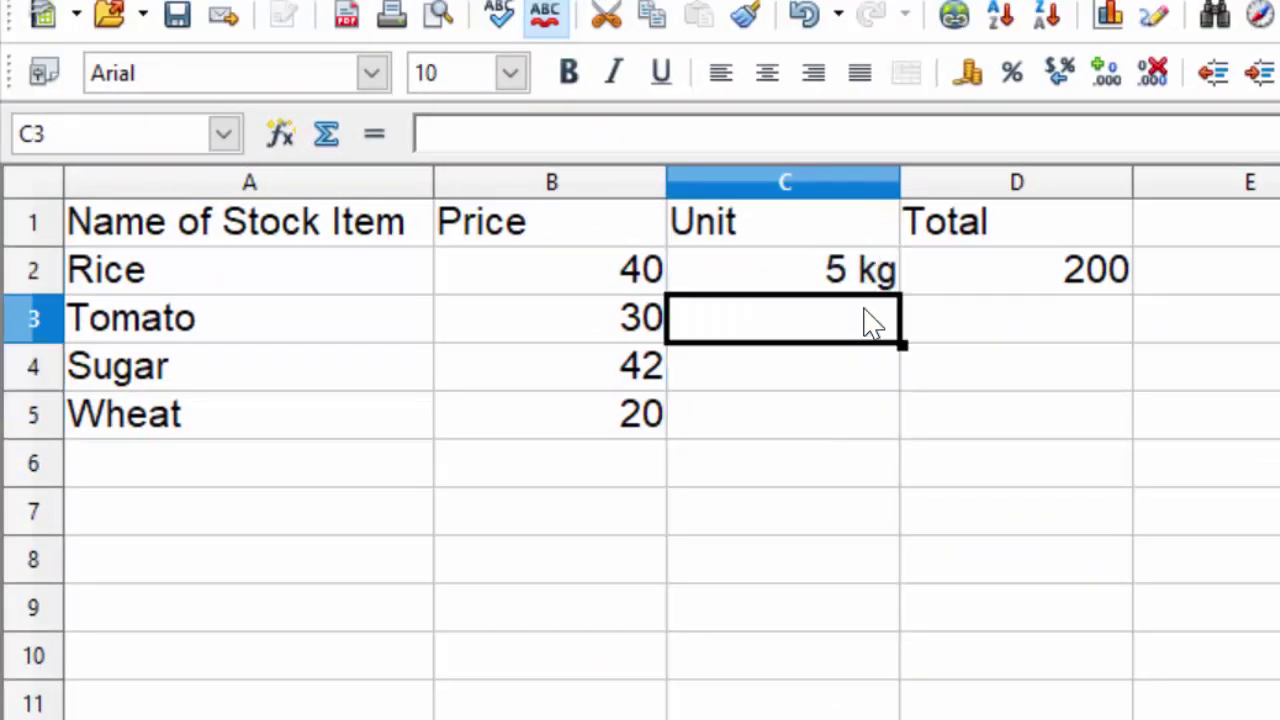
{"action": "type", "text": "6"}
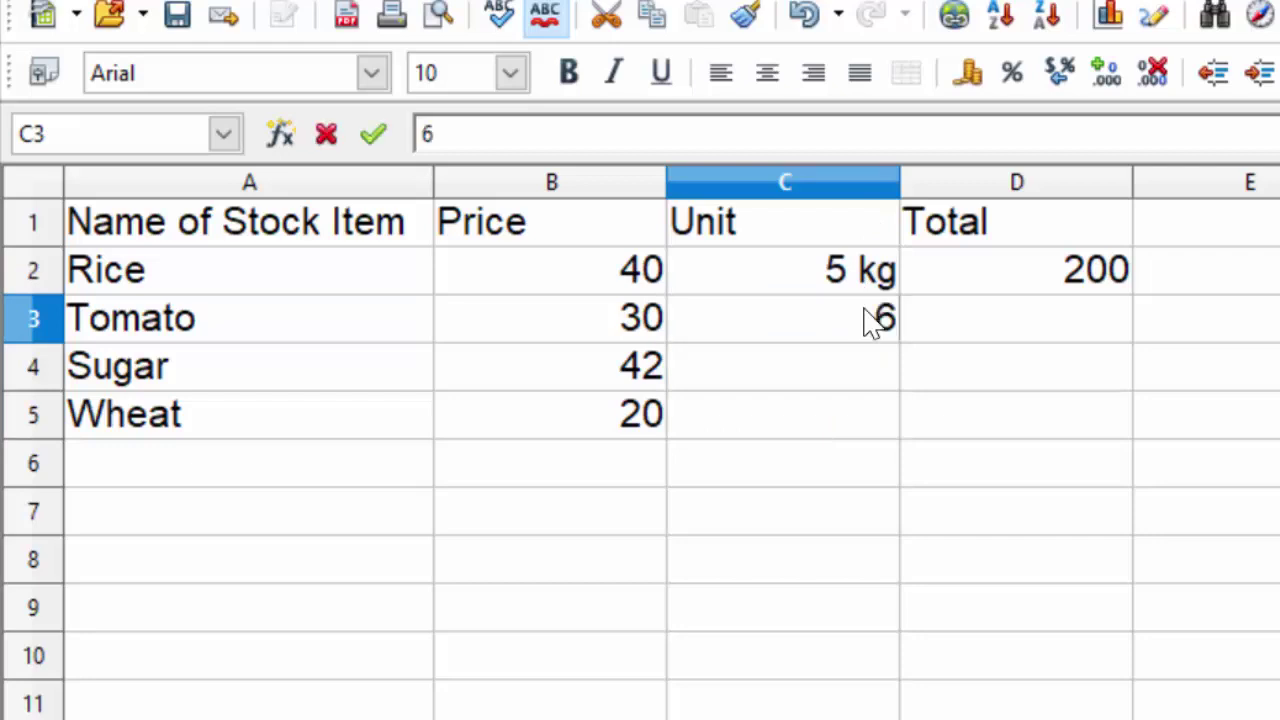
{"action": "key", "text": "Return"}
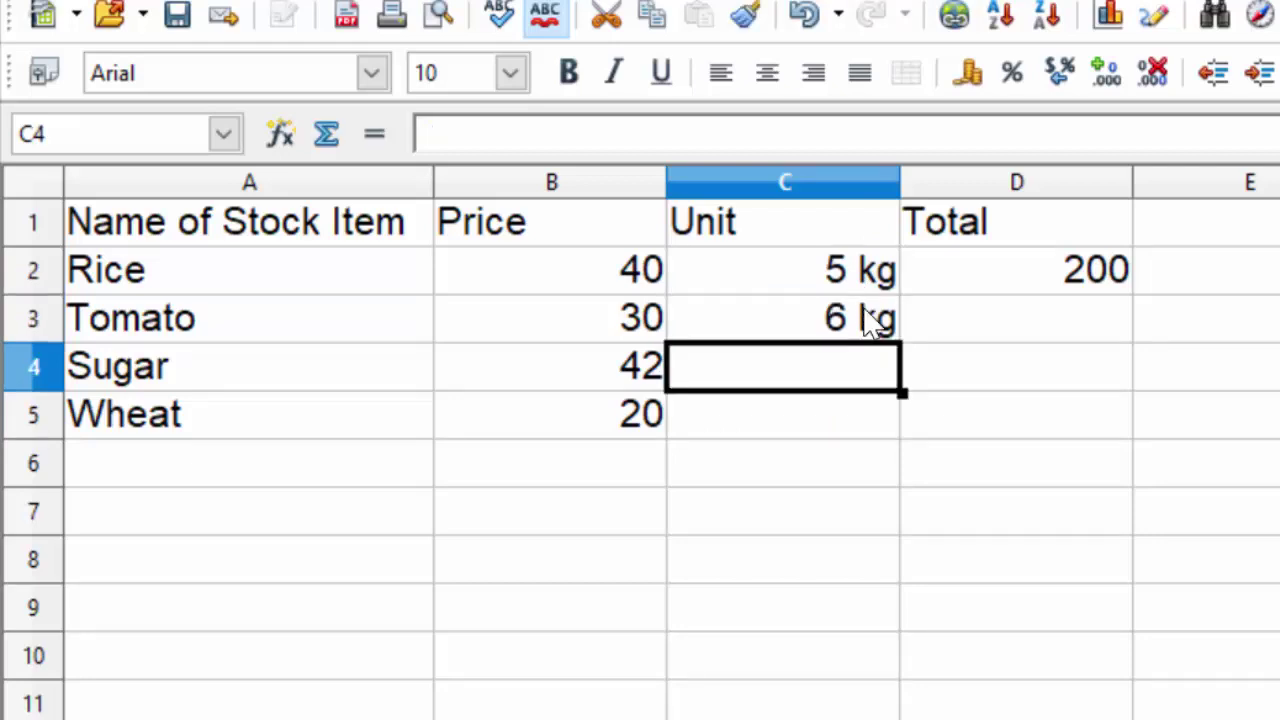
{"action": "type", "text": "5"}
{"action": "key", "text": "Return"}
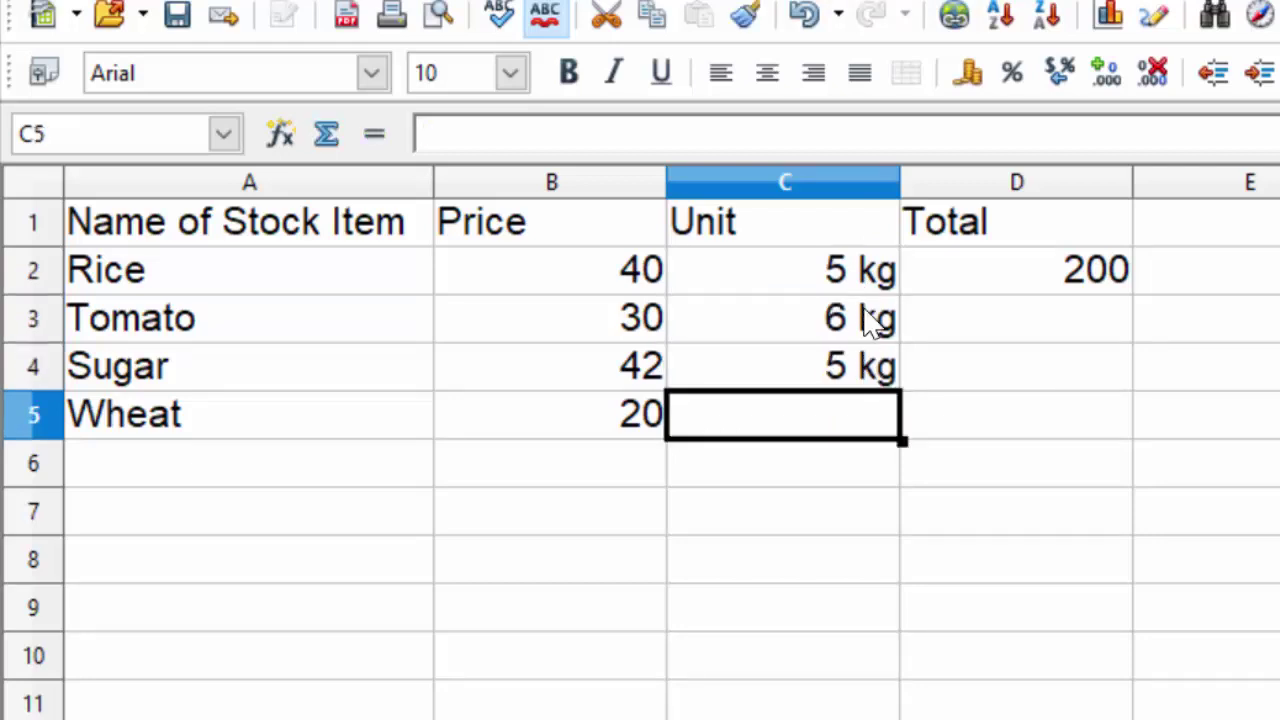
{"action": "type", "text": "9"}
{"action": "key", "text": "Return"}
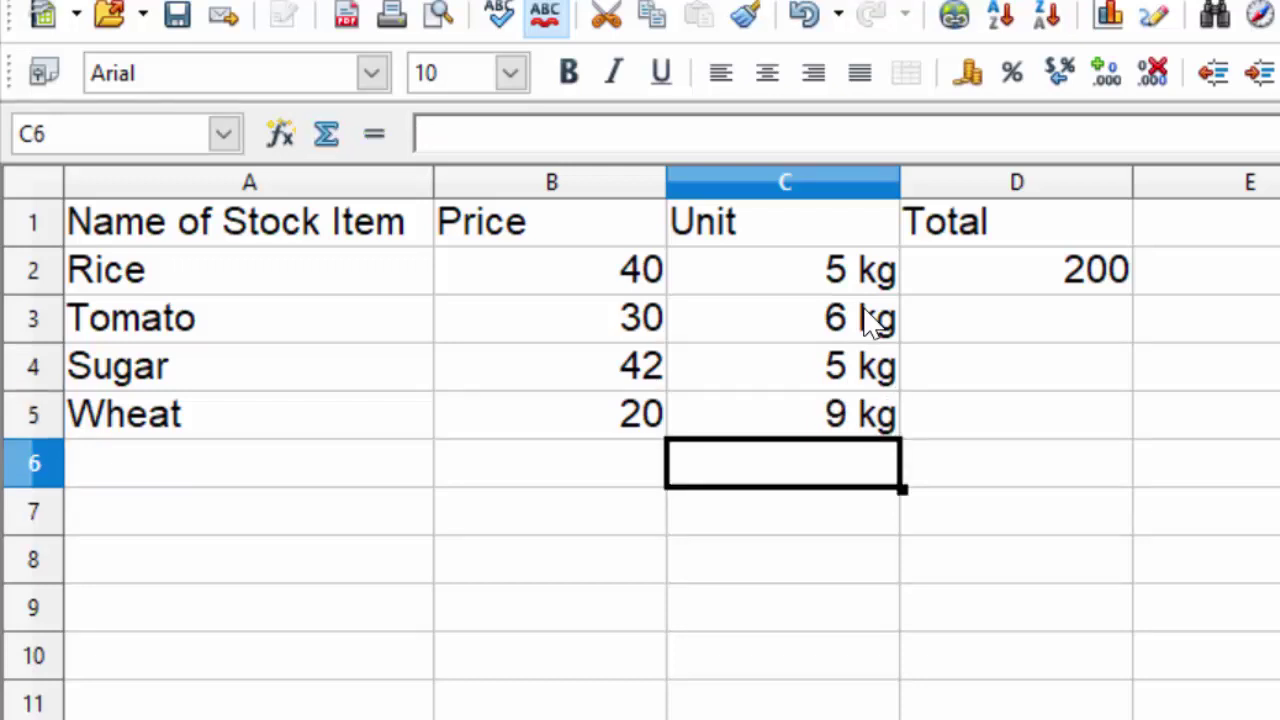
- Fill the Total formula from D2 down to D5
{"action": "left_click", "coordinate": [1072, 272]}
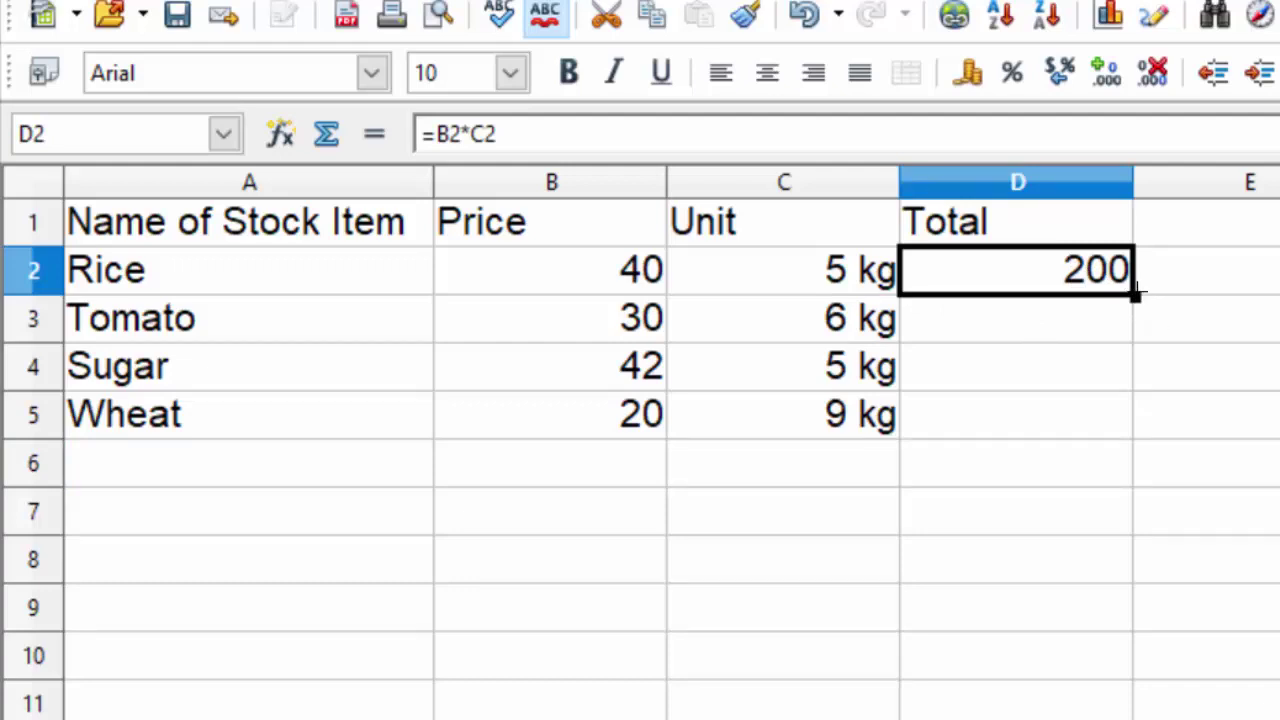
{"action": "left_click_drag", "start_coordinate": [1137, 292], "coordinate": [1130, 442]}
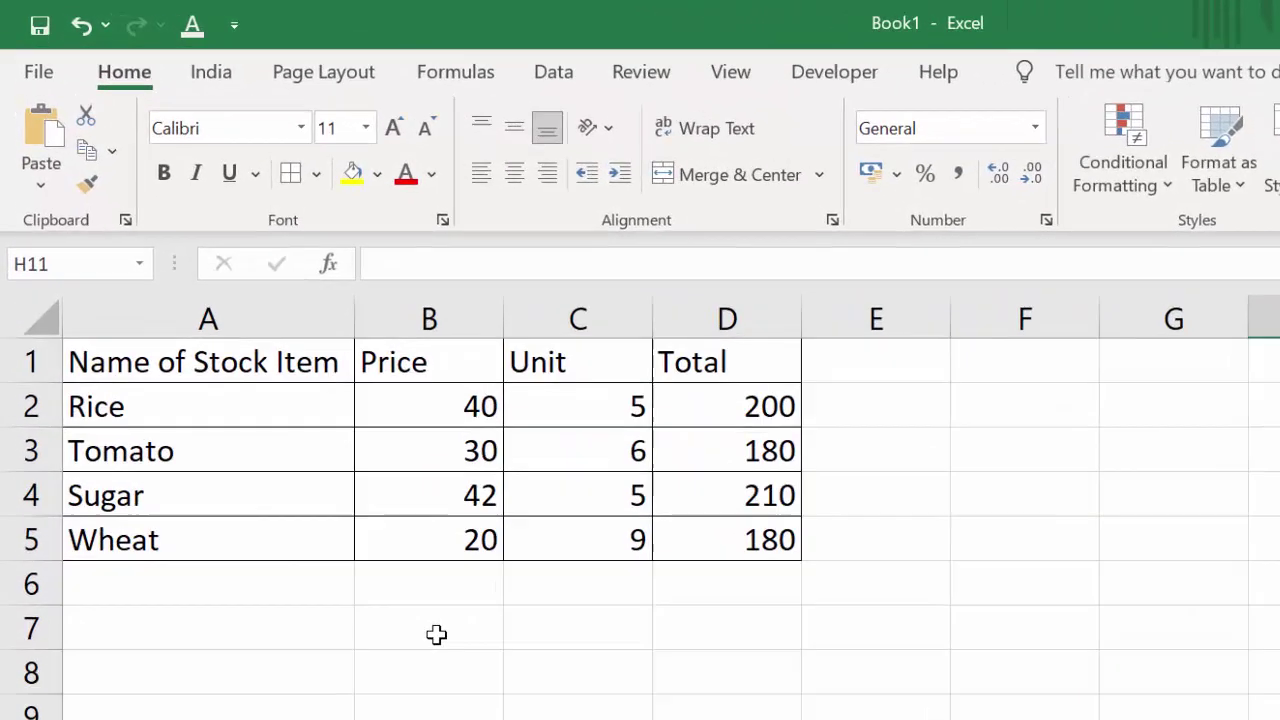
{"action": "left_click", "coordinate": [302, 437]}
- Enter sugar in B7 and start =VLOOKUP(B7, in C7
{"action": "type", "text": "s"}
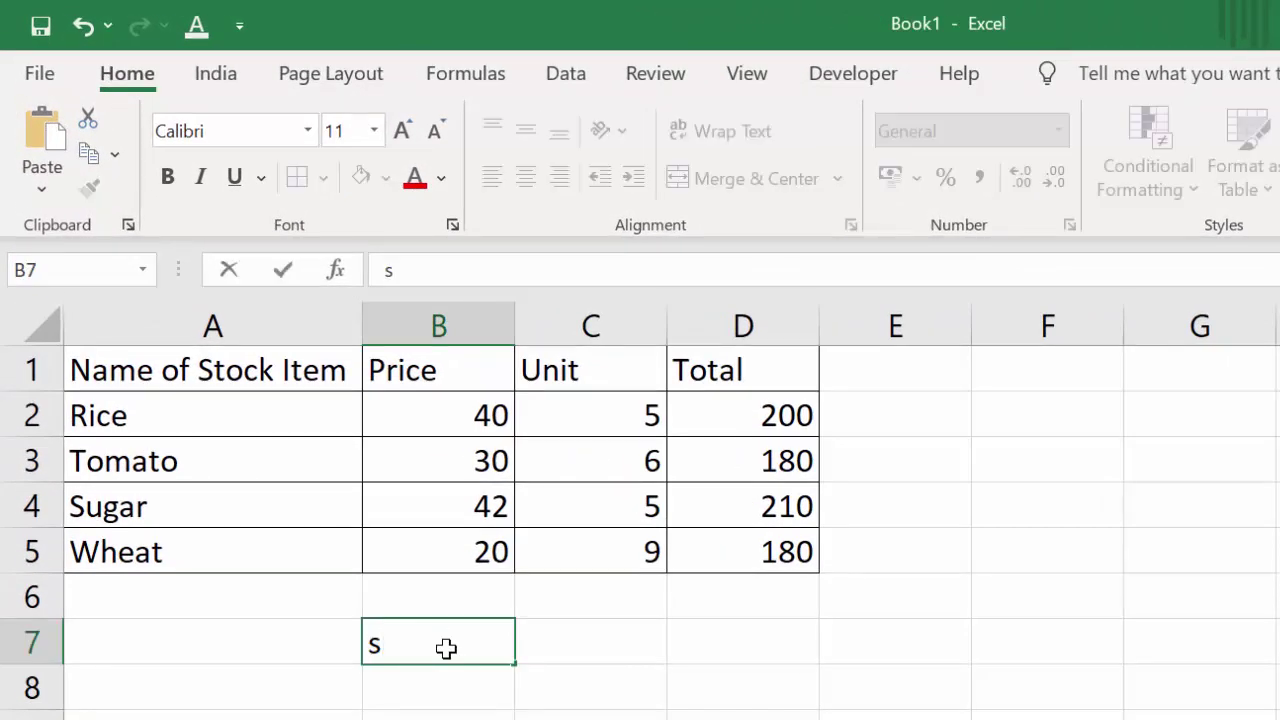
{"action": "type", "text": "ugar"}
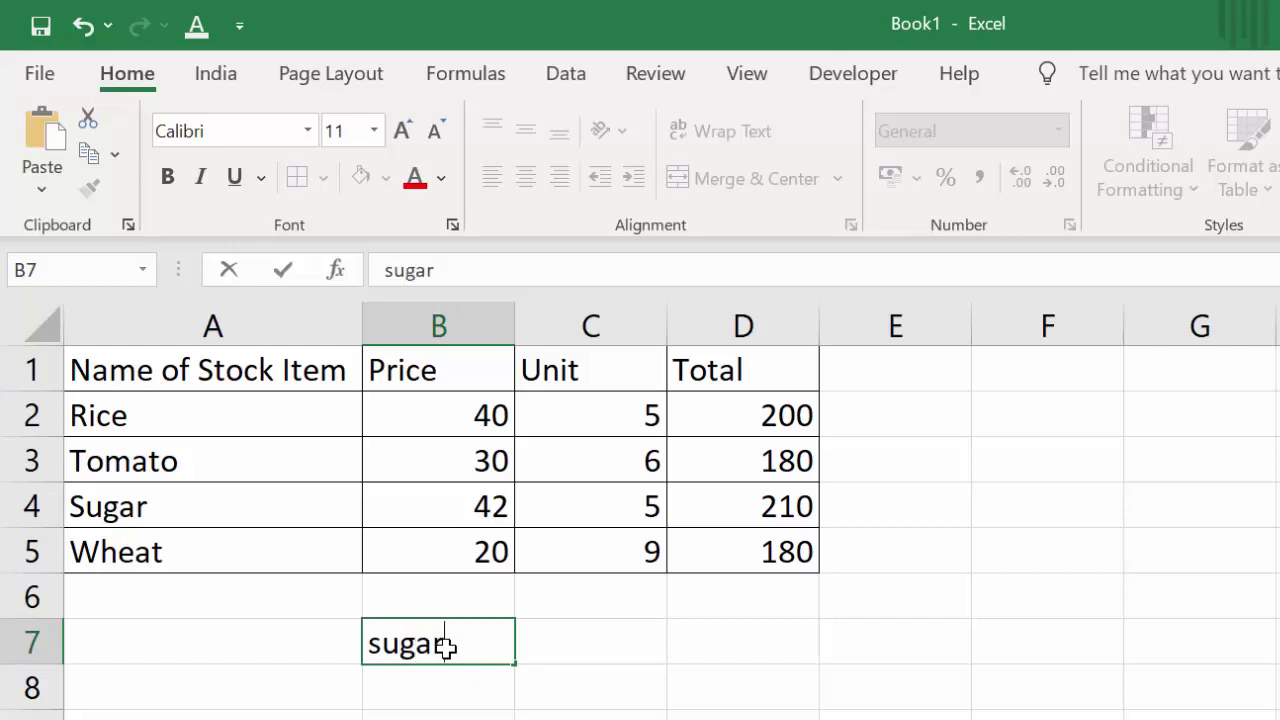
{"action": "double_click", "coordinate": [612, 645]}
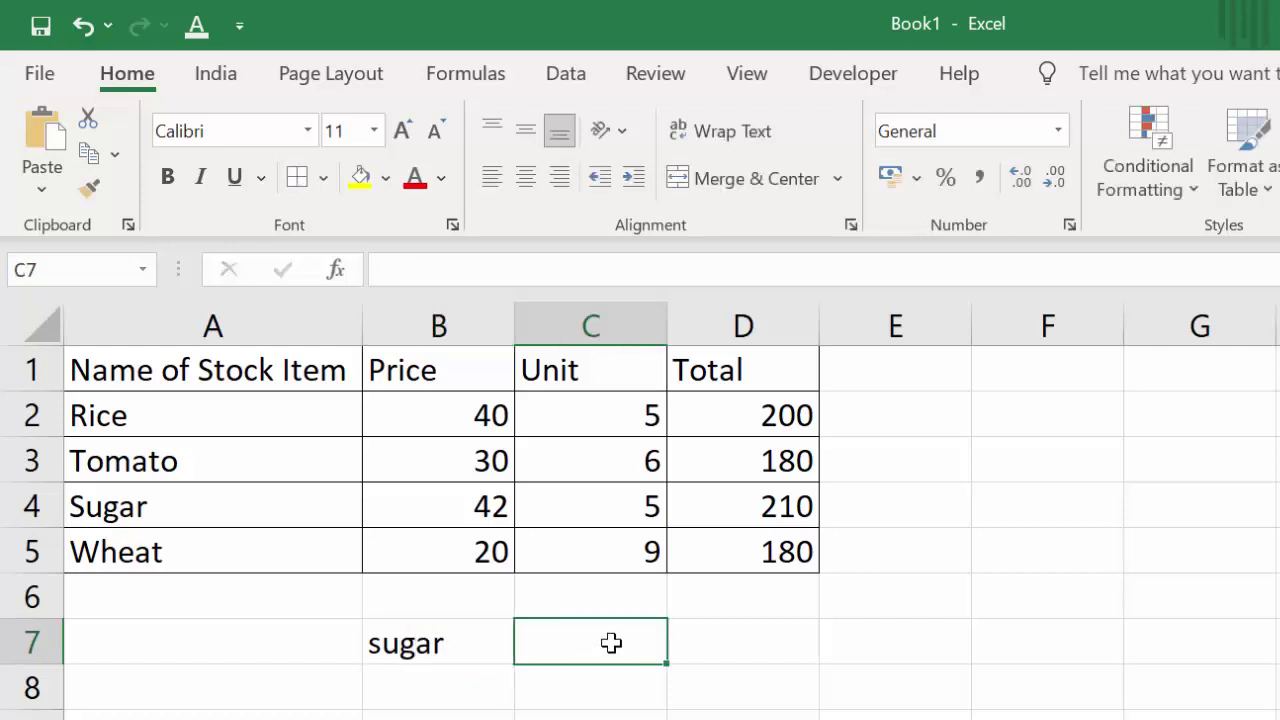
{"action": "type", "text": "=vl"}
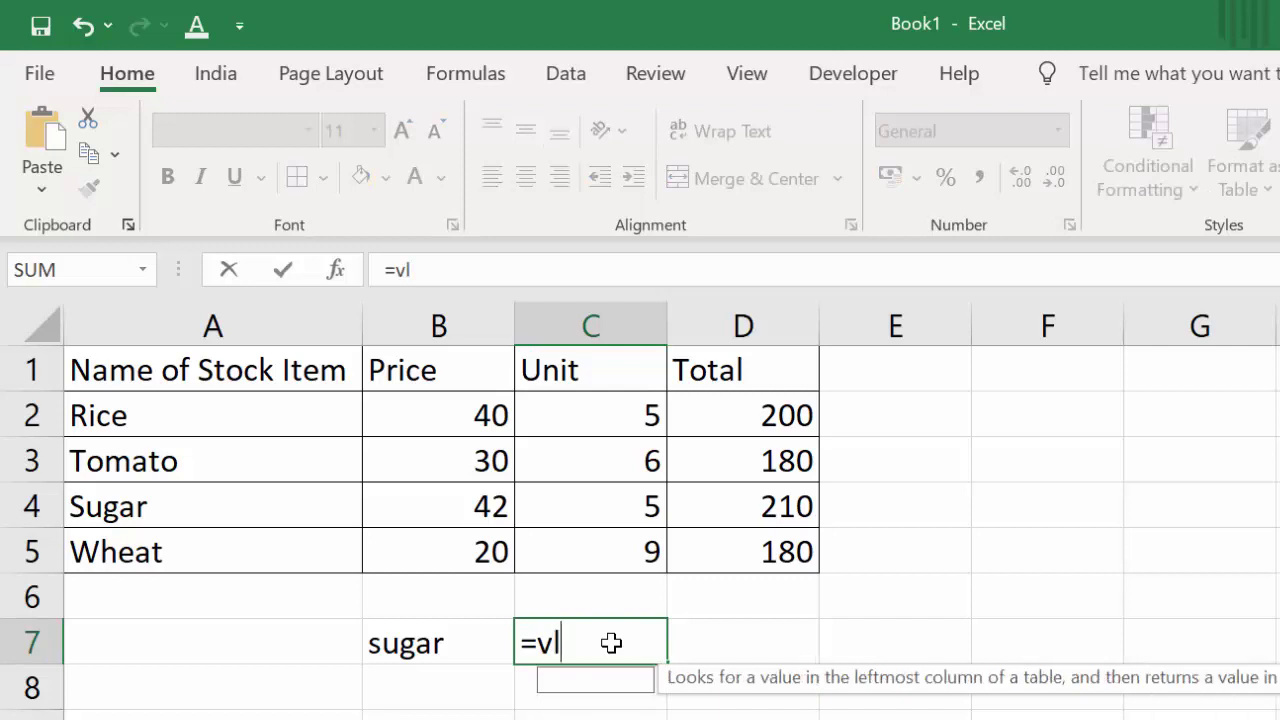
{"action": "type", "text": "oo"}
{"action": "key", "text": "Tab"}
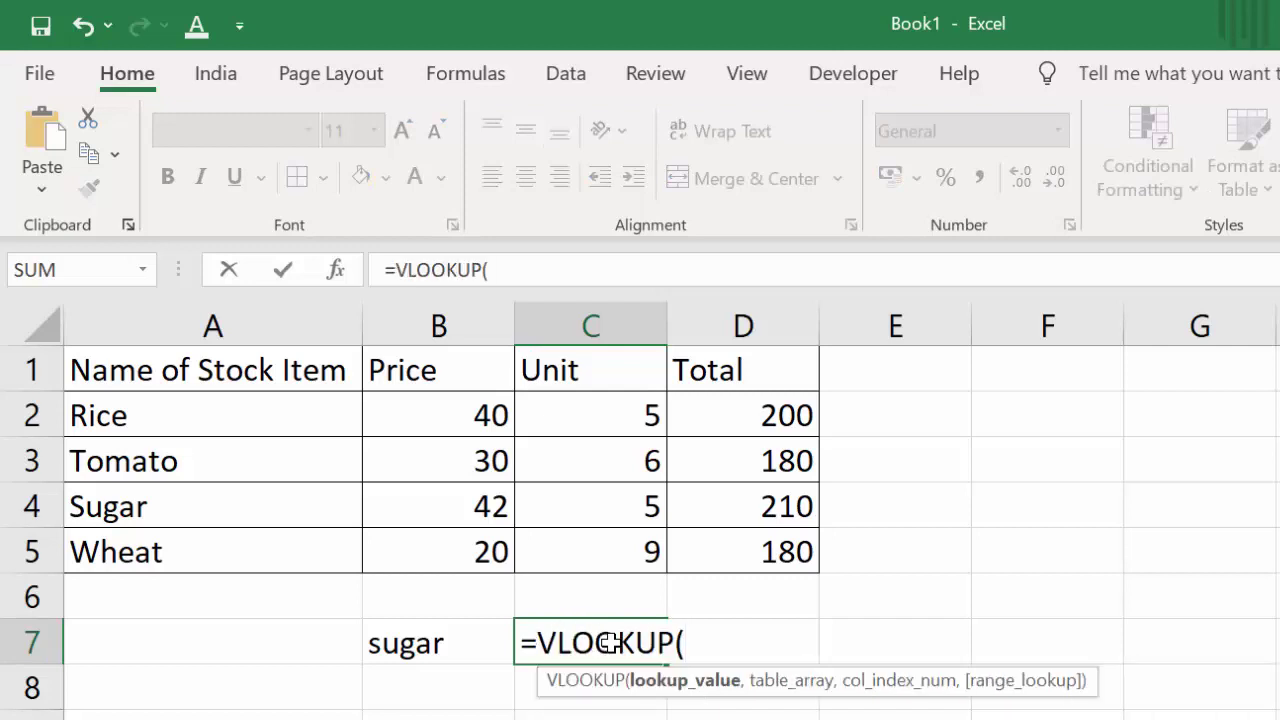
{"action": "left_click", "coordinate": [425, 646]}
{"action": "type", "text": ","}
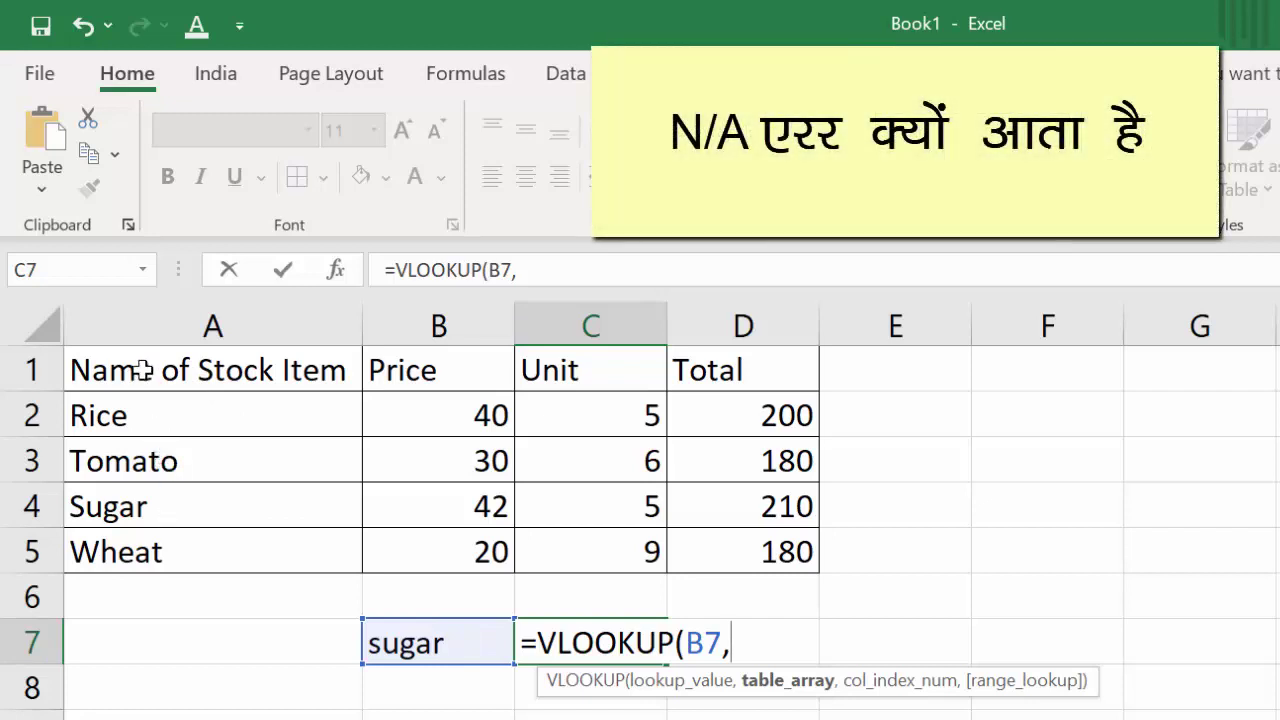
- Select A1:D5 as the lookup range and make it absolute as $A$1:$D$5
{"action": "left_click_drag", "start_coordinate": [143, 371], "coordinate": [568, 391]}
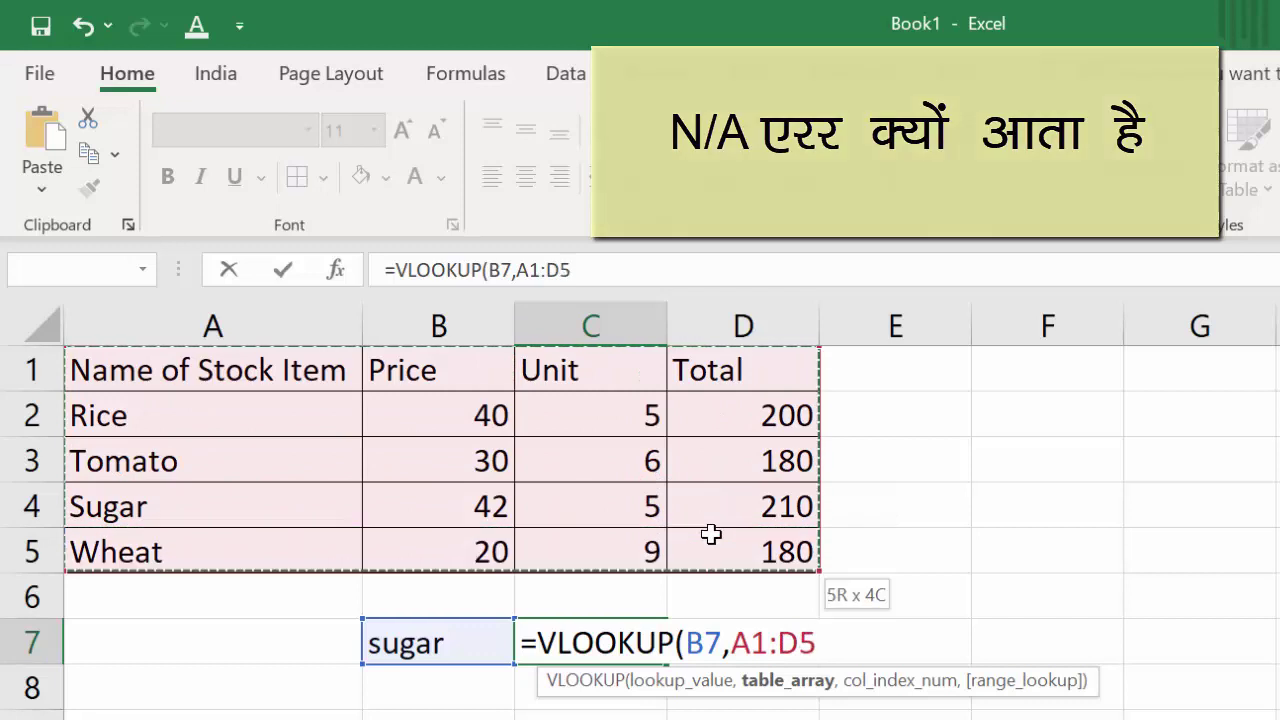
{"action": "left_click_drag", "start_coordinate": [568, 391], "coordinate": [746, 513]}
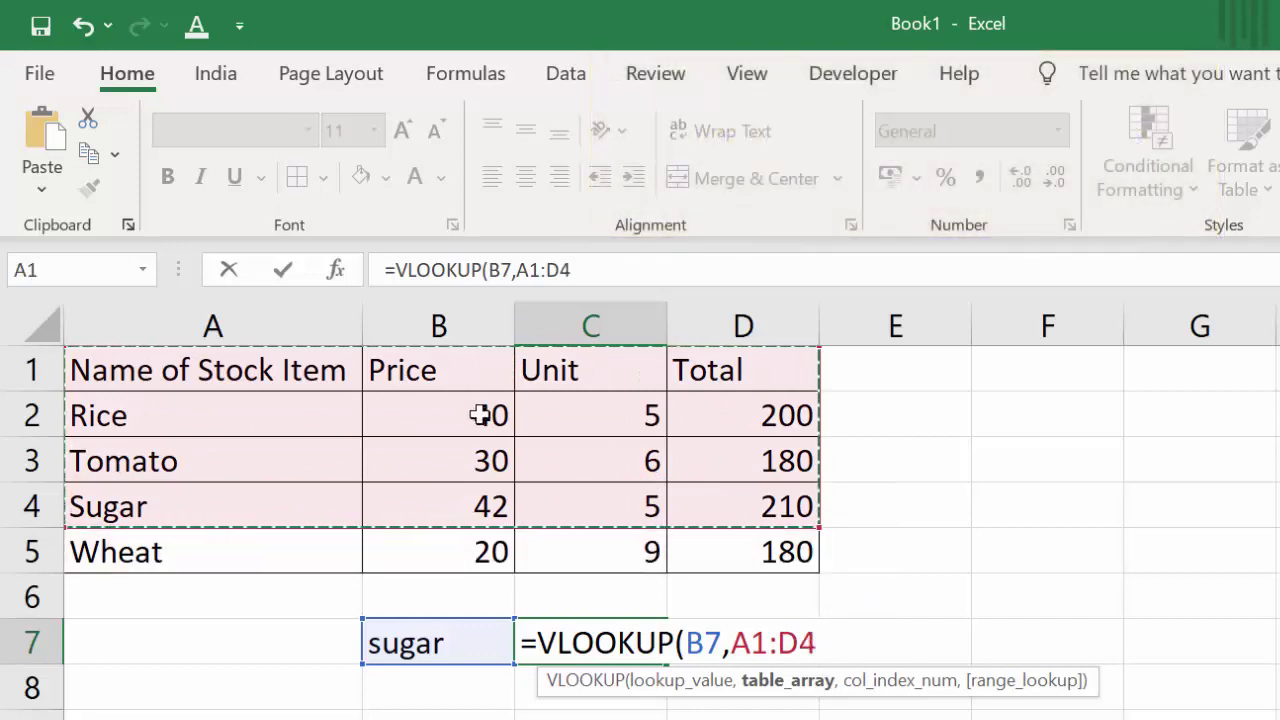
{"action": "left_click_drag", "start_coordinate": [175, 371], "coordinate": [508, 418]}
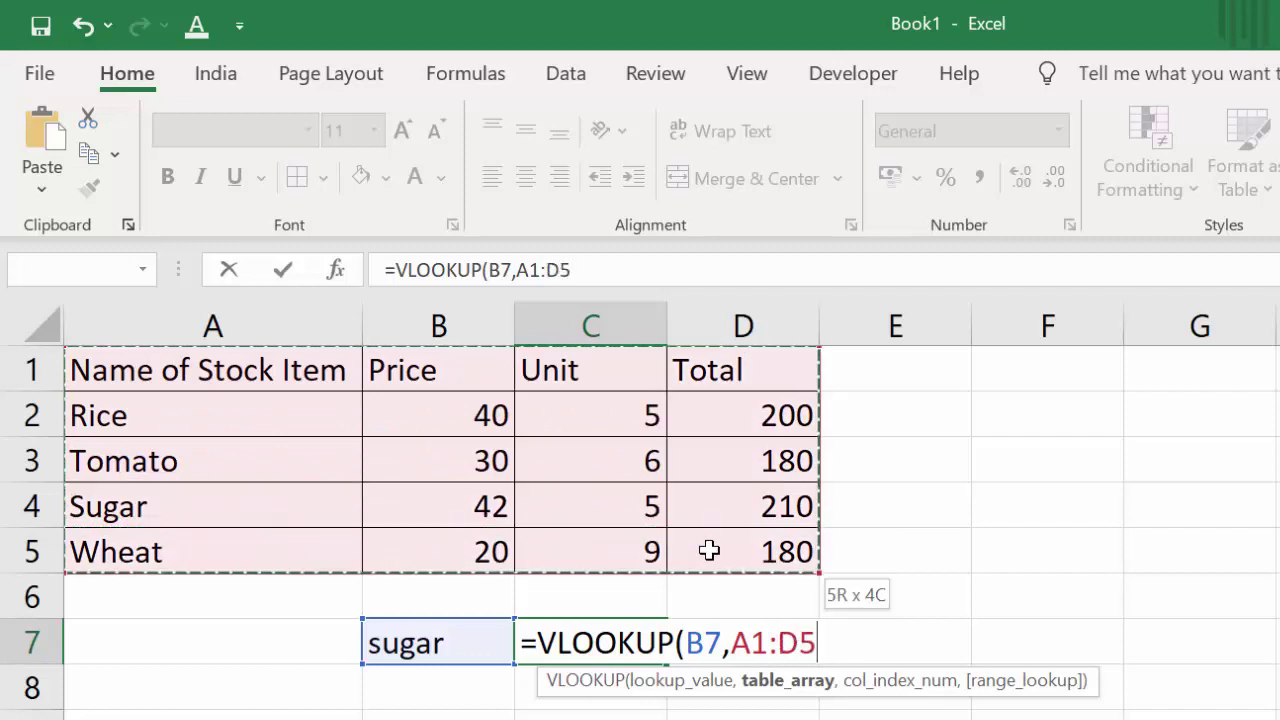
{"action": "left_click_drag", "start_coordinate": [508, 418], "coordinate": [709, 550]}
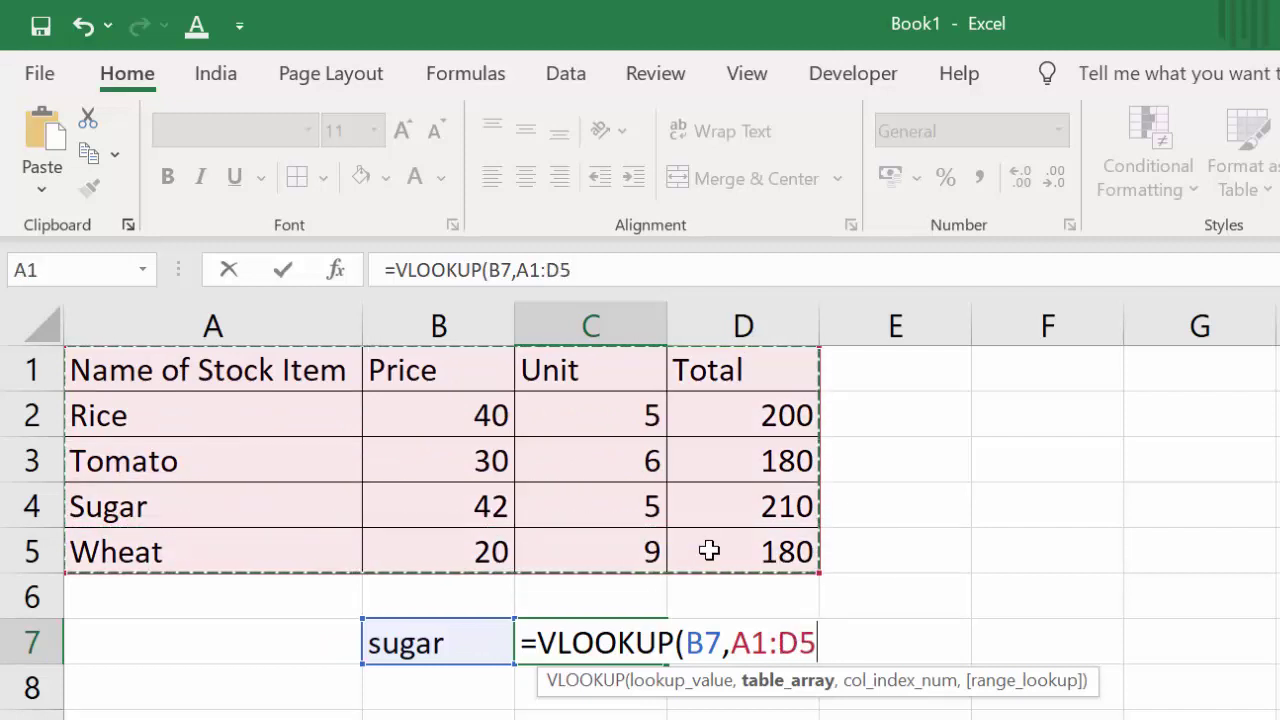
{"action": "key", "text": "F4"}
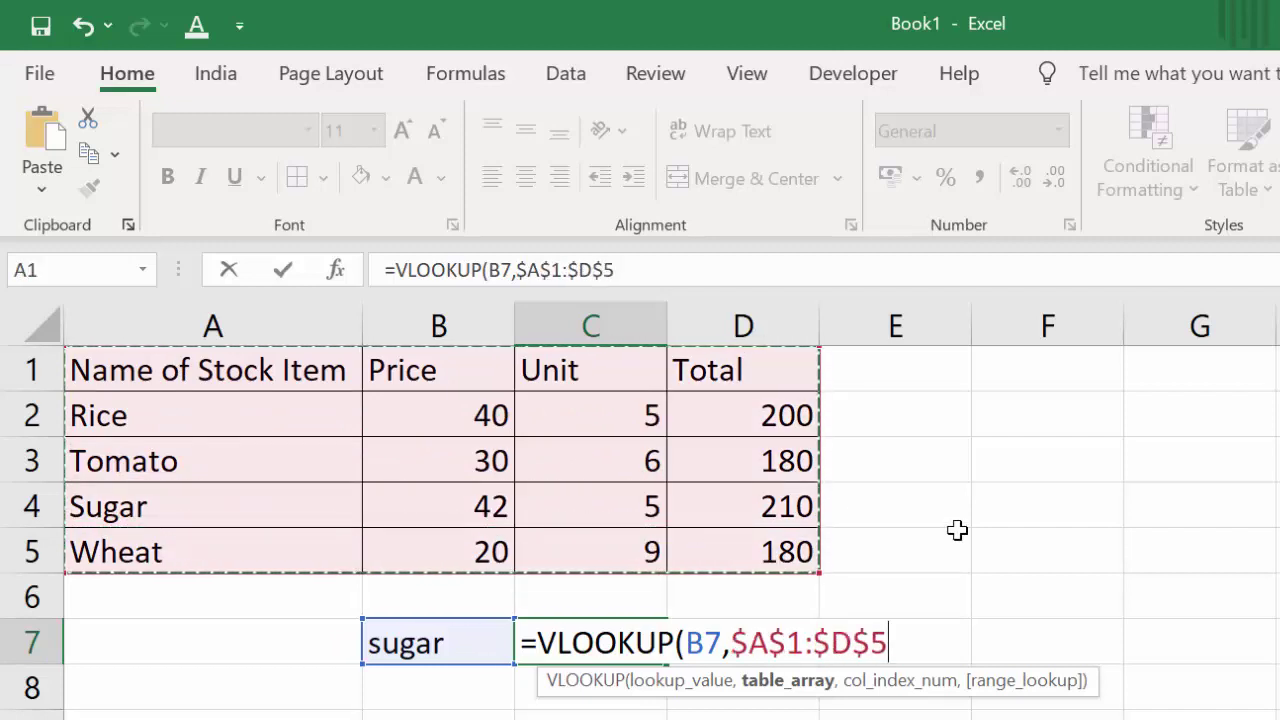
{"action": "left_click", "coordinate": [905, 655]}
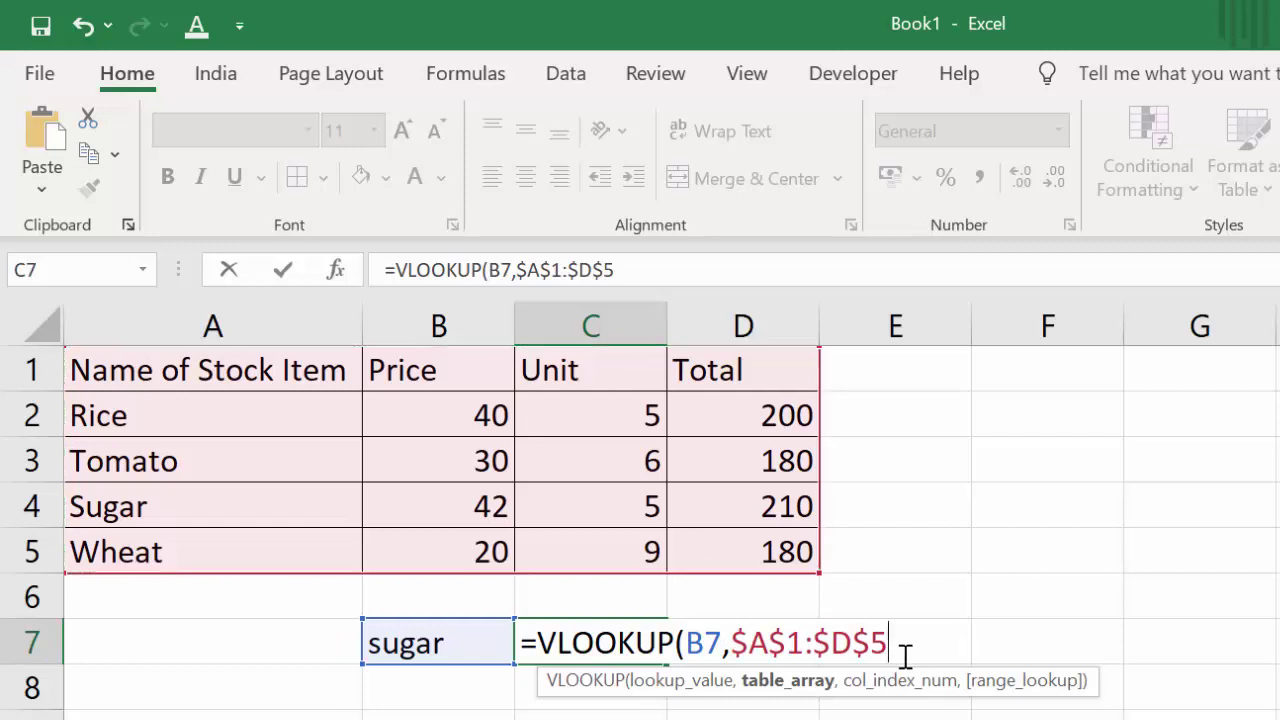
- Complete the formula as =VLOOKUP(B7,$A$1:$D$5,4,0) and commit it, giving 210
{"action": "type", "text": ","}
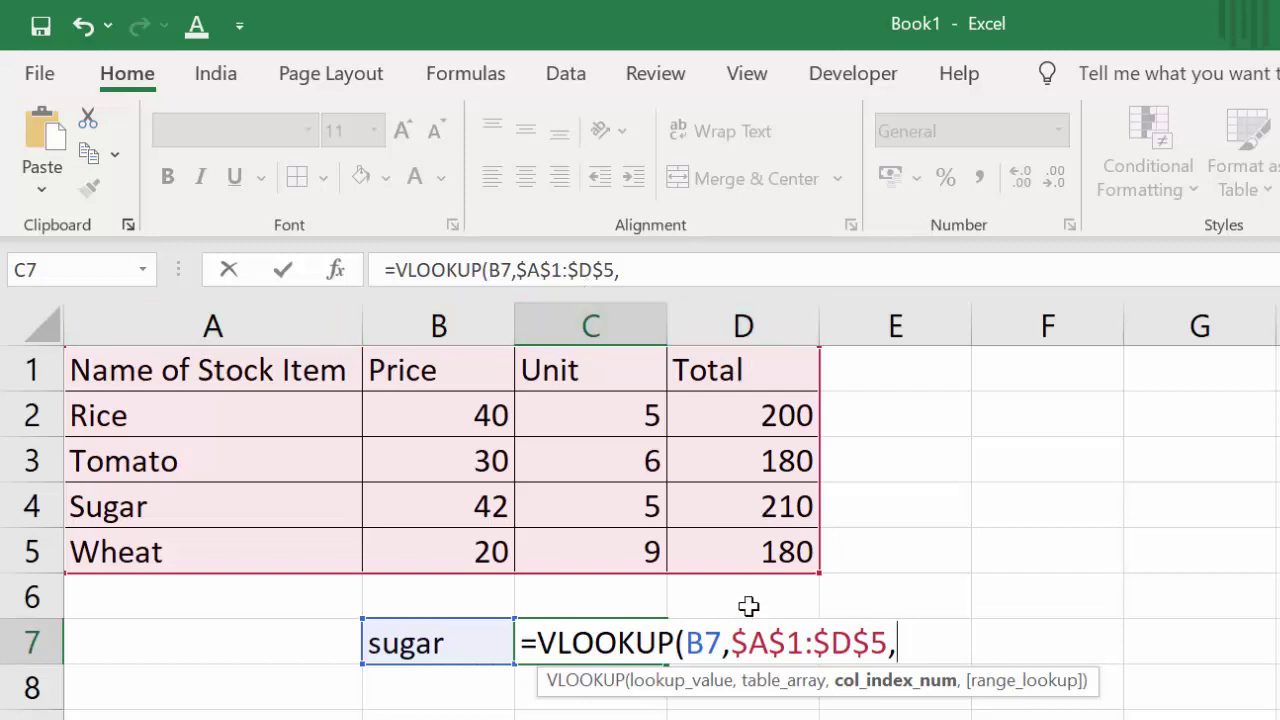
{"action": "type", "text": "4"}
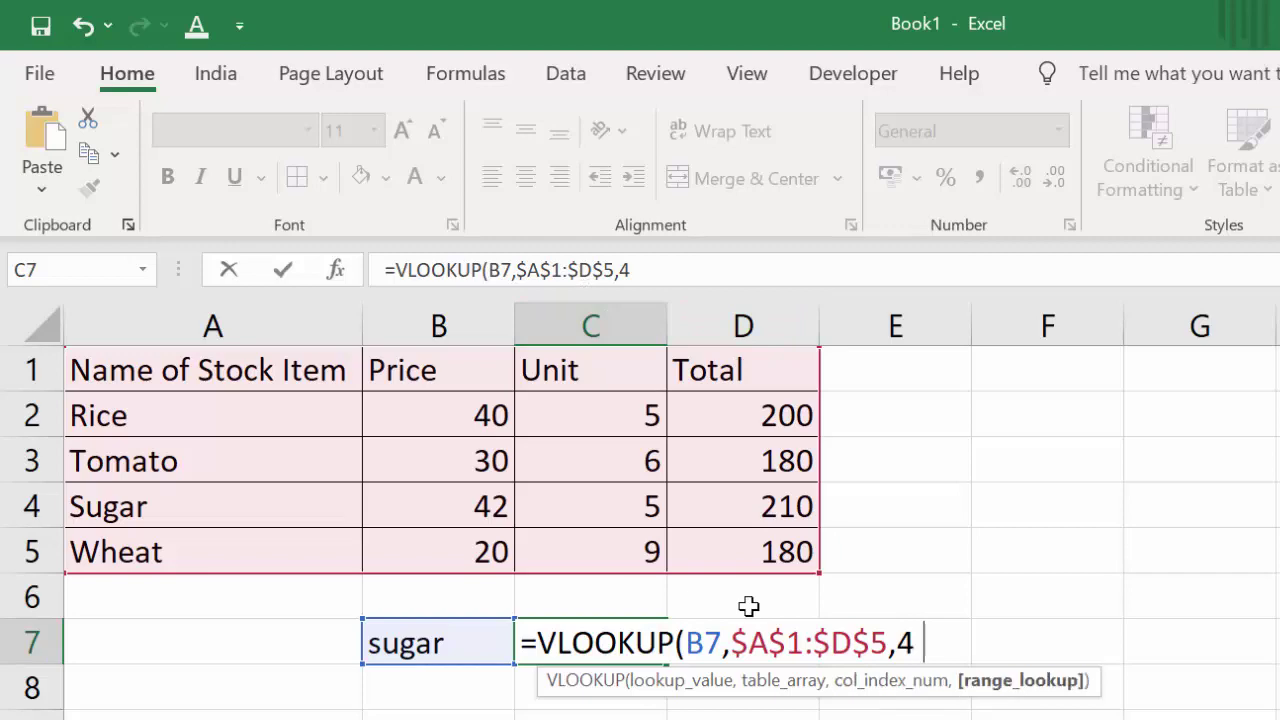
{"action": "type", "text": ",0"}
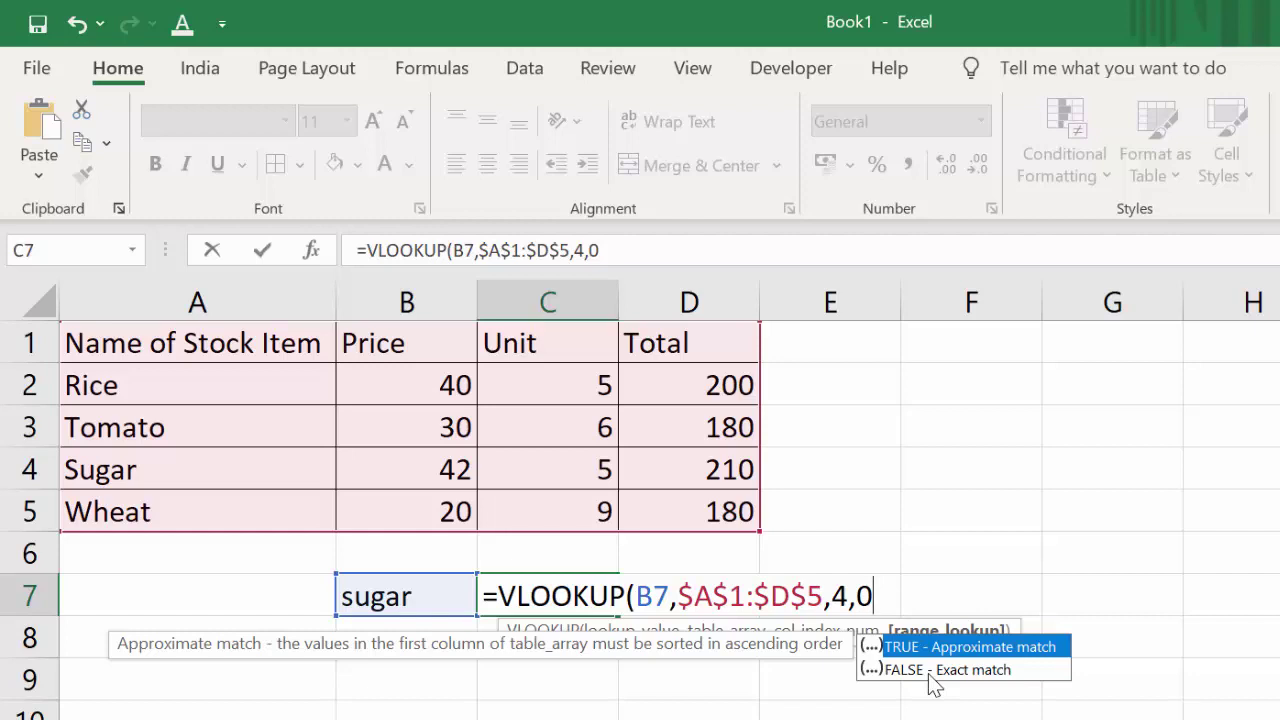
{"action": "key", "text": "Escape"}
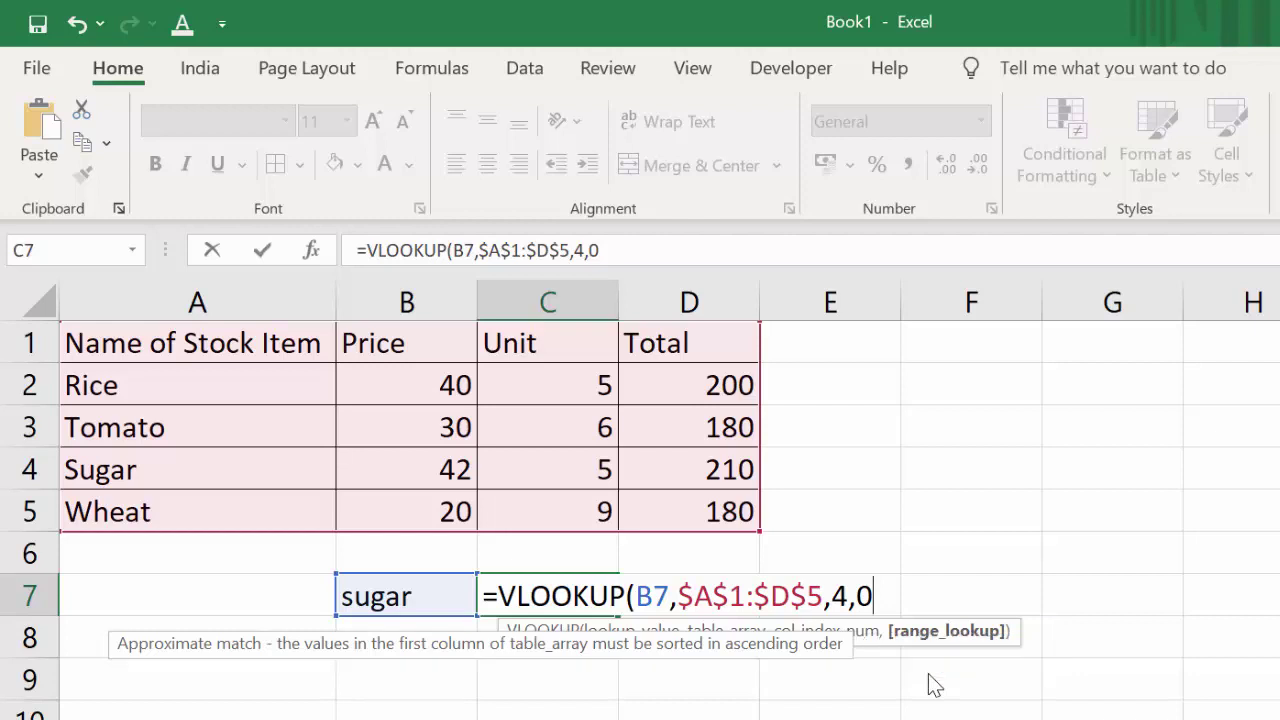
{"action": "type", "text": ")"}
{"action": "key", "text": "Return"}
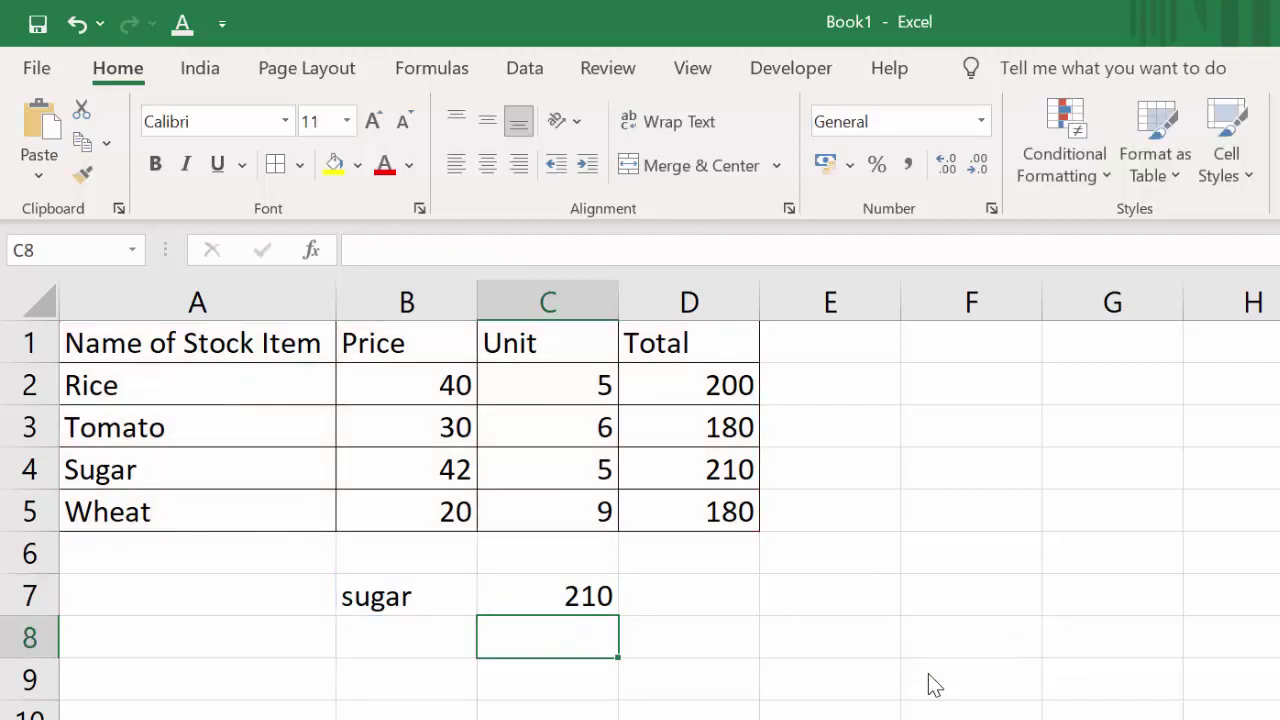
- Change B7 to wheat so the C7 lookup returns 180
{"action": "left_click", "coordinate": [557, 605]}
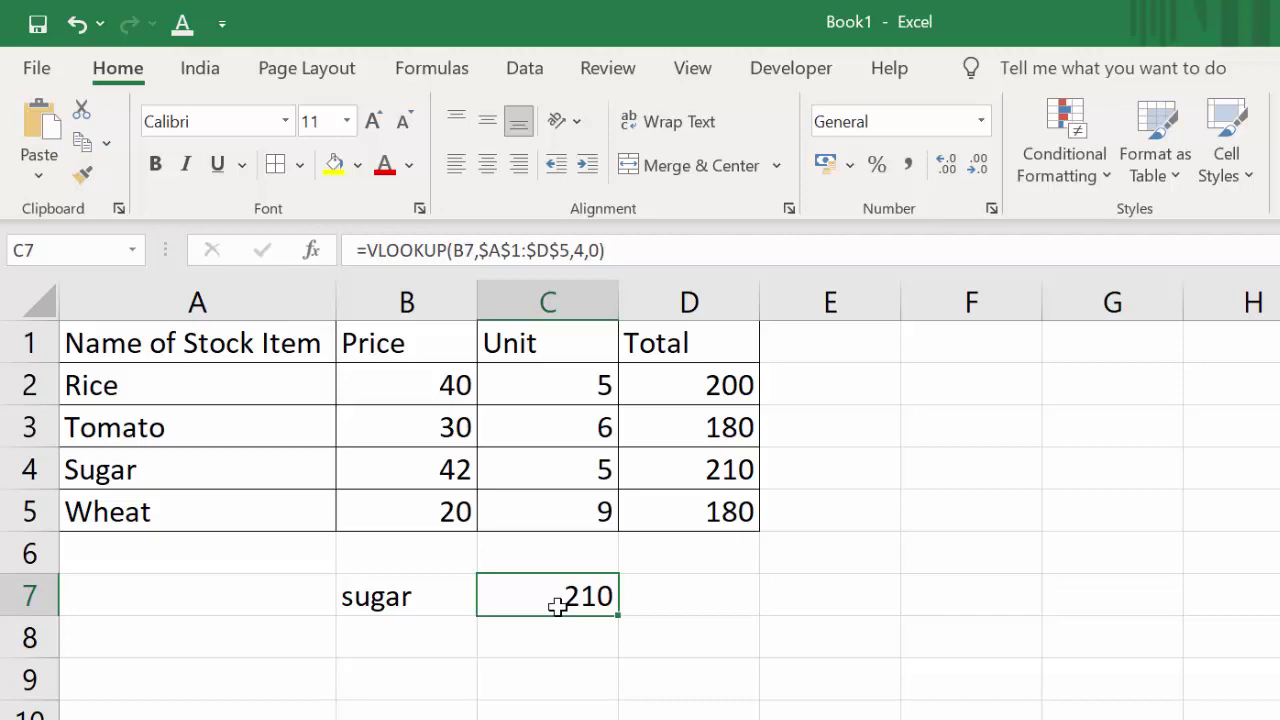
{"action": "key", "text": "Return"}
{"action": "left_click", "coordinate": [392, 601]}
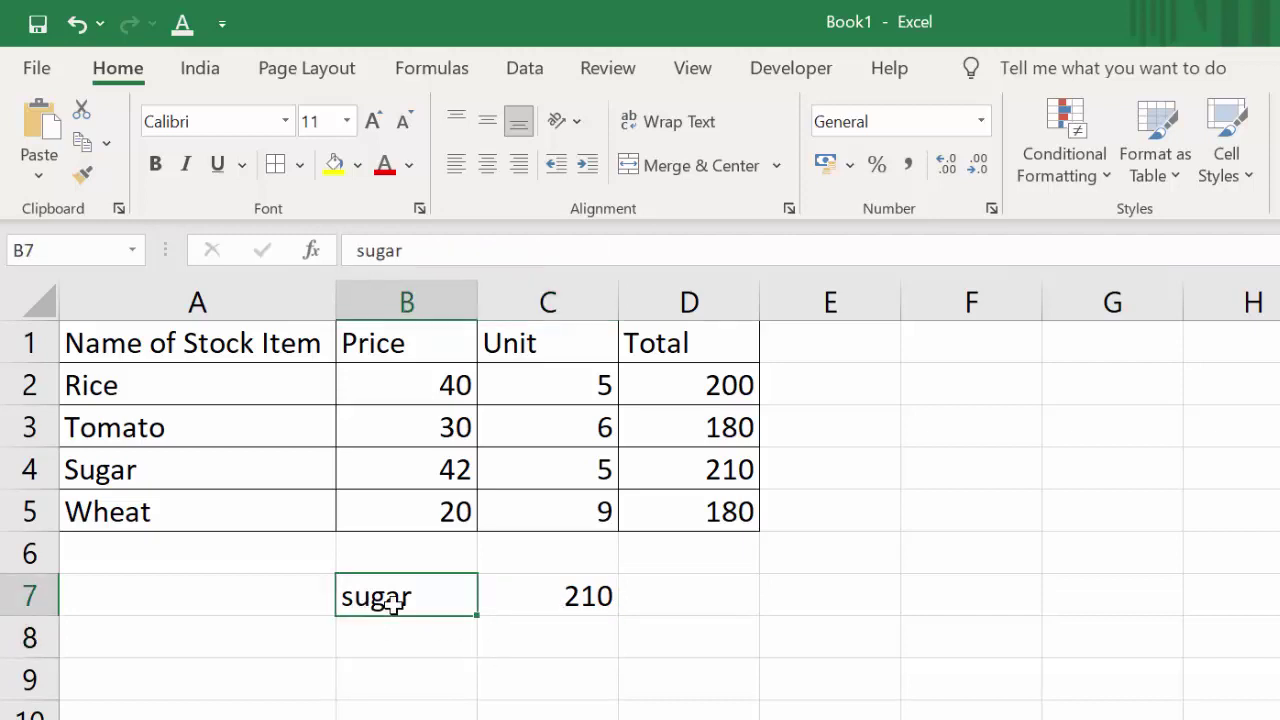
{"action": "key", "text": "BackSpace"}
{"action": "type", "text": "h"}
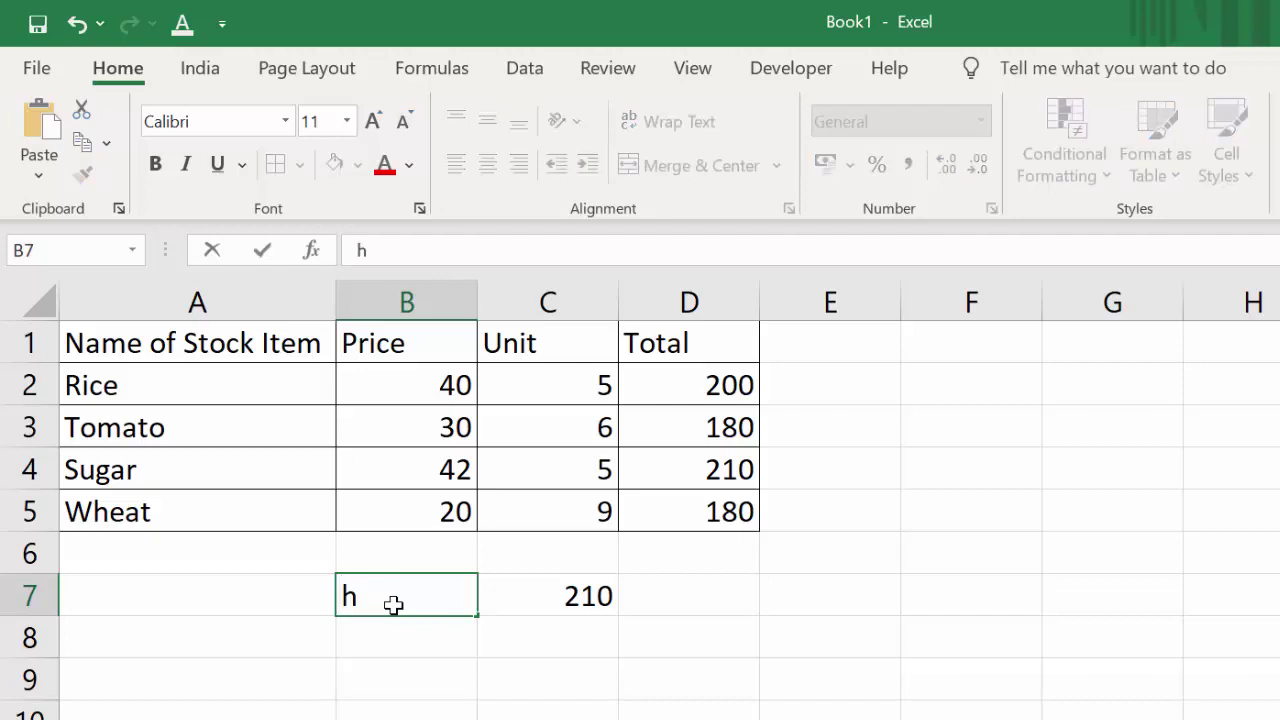
{"action": "type", "text": "he"}
{"action": "key", "text": "BackSpace"}
{"action": "key", "text": "BackSpace"}
{"action": "key", "text": "BackSpace"}
{"action": "type", "text": "wheat"}
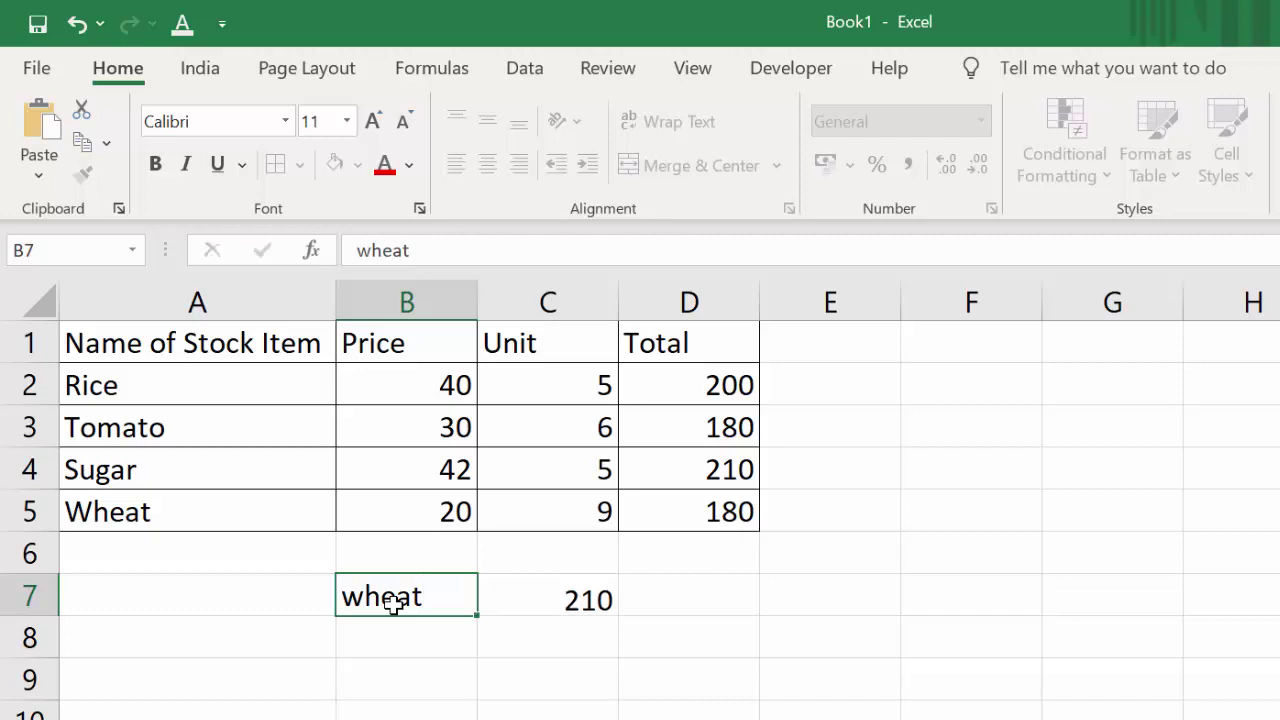
{"action": "key", "text": "Return"}
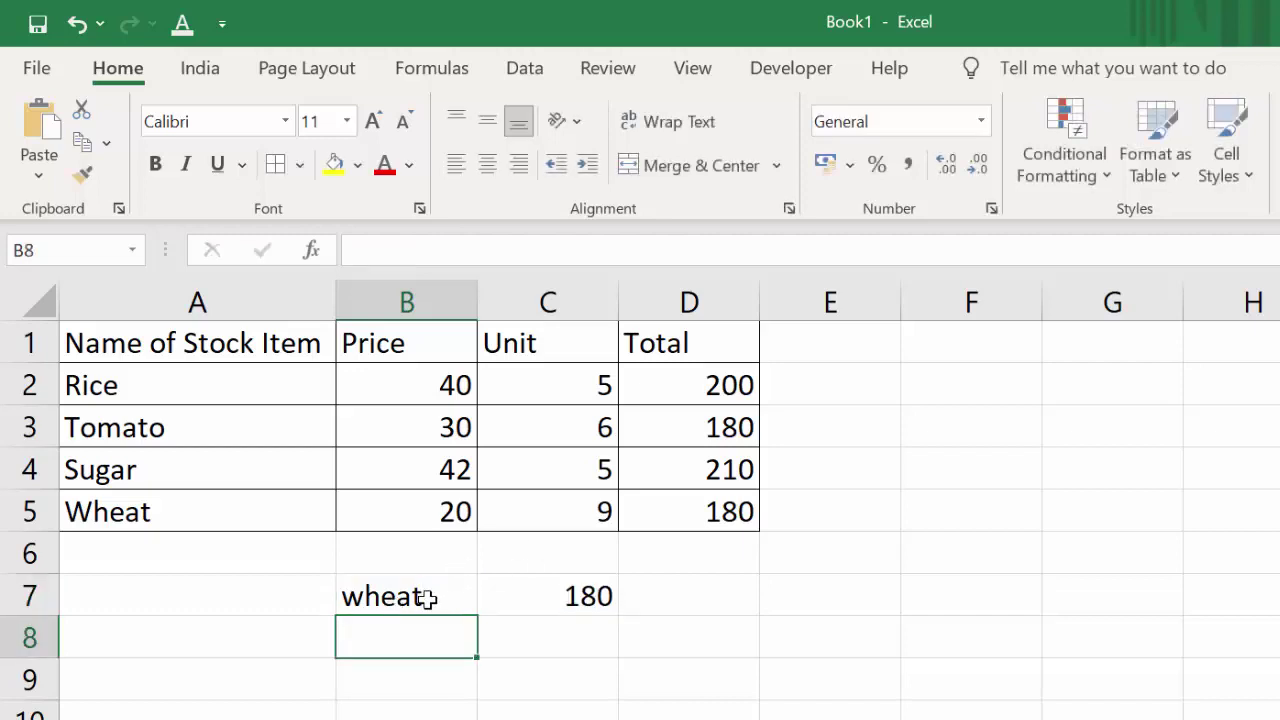
- Erase wheat from B7 to enter a new item name
{"action": "left_click", "coordinate": [426, 597]}
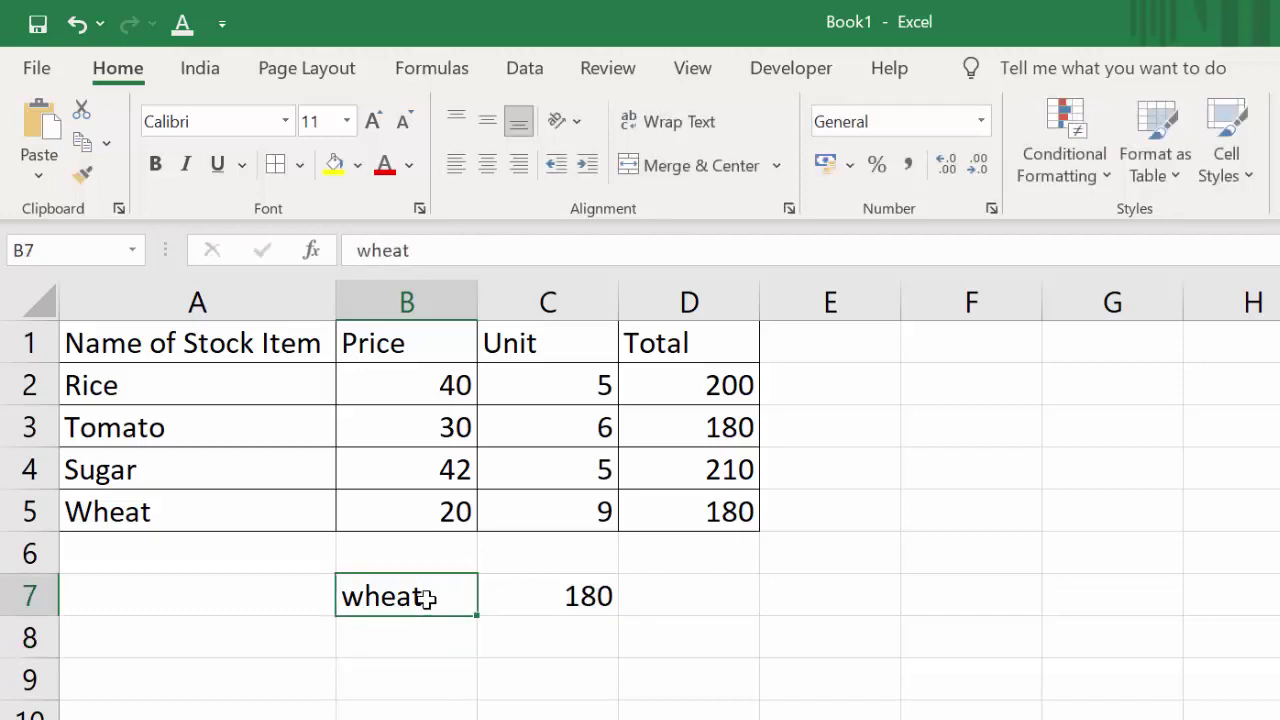
{"action": "double_click", "coordinate": [426, 597]}
{"action": "key", "text": "BackSpace"}
{"action": "key", "text": "BackSpace"}
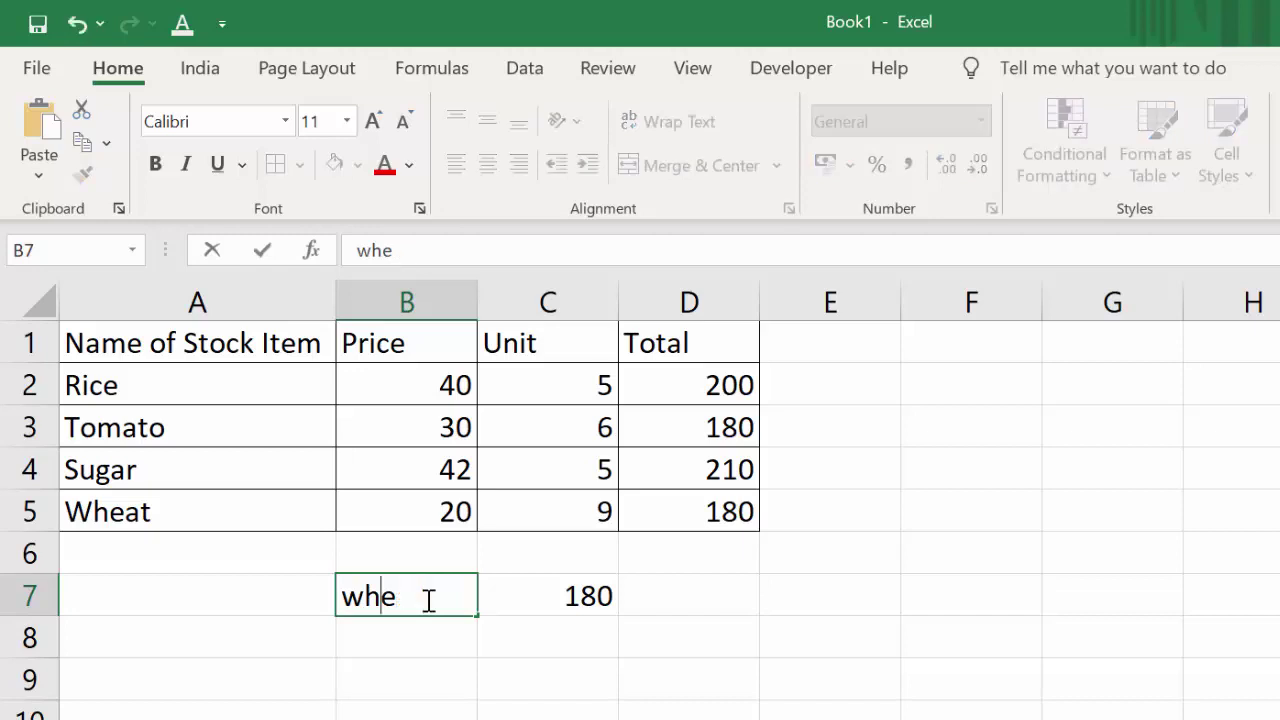
{"action": "key", "text": "BackSpace"}
{"action": "key", "text": "BackSpace"}
{"action": "key", "text": "BackSpace"}
- Enter salt in B7 and check that C7 shows #N/A
{"action": "type", "text": "a"}
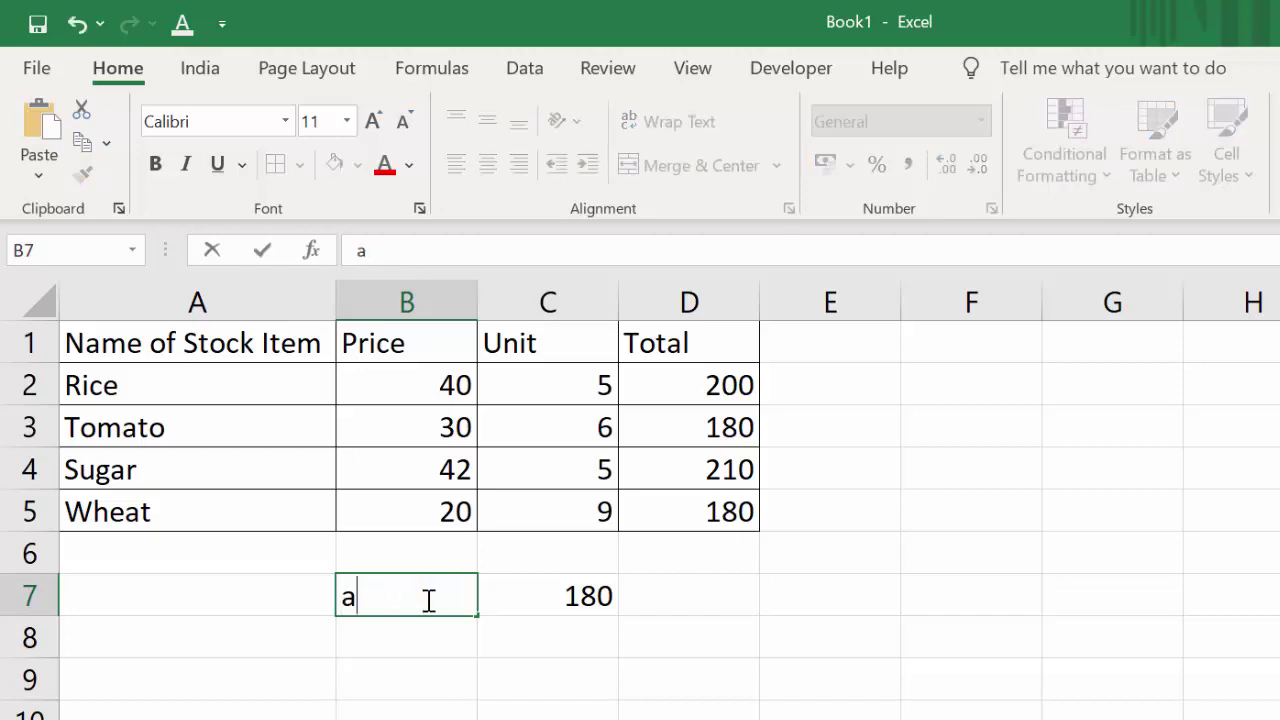
{"action": "type", "text": "lt"}
{"action": "left_click", "coordinate": [423, 669]}
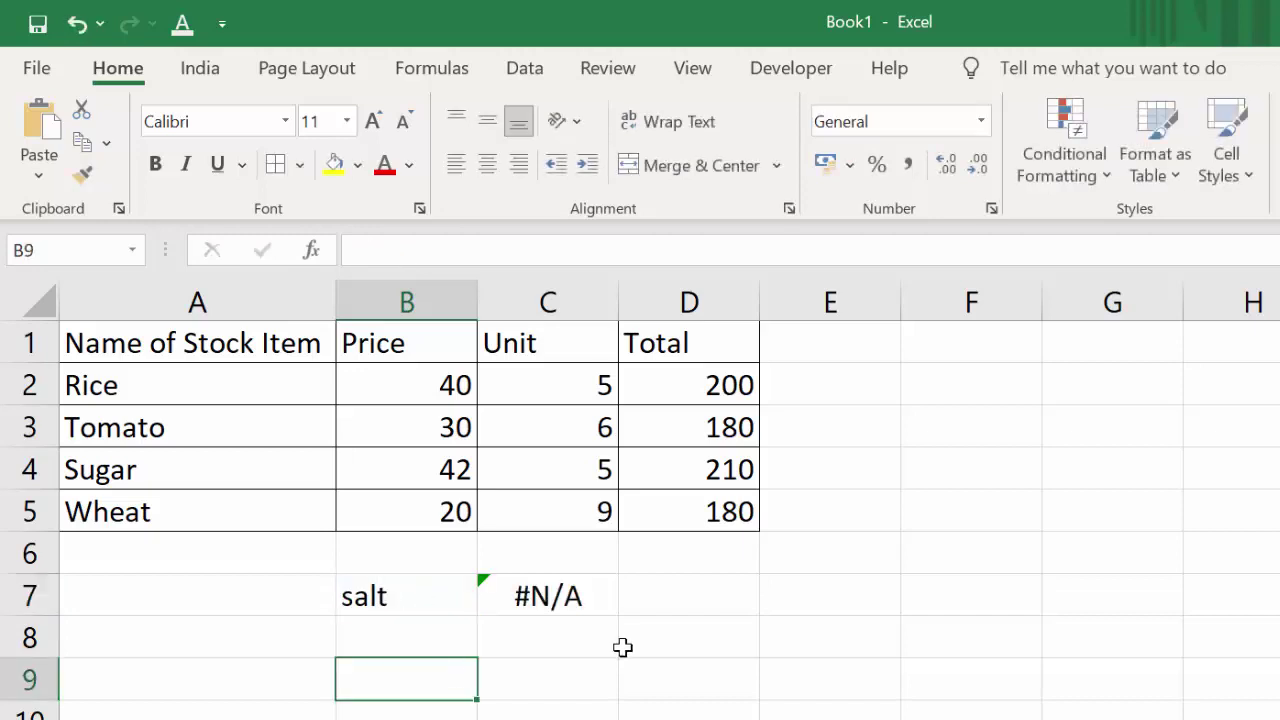
{"action": "left_click", "coordinate": [570, 600]}
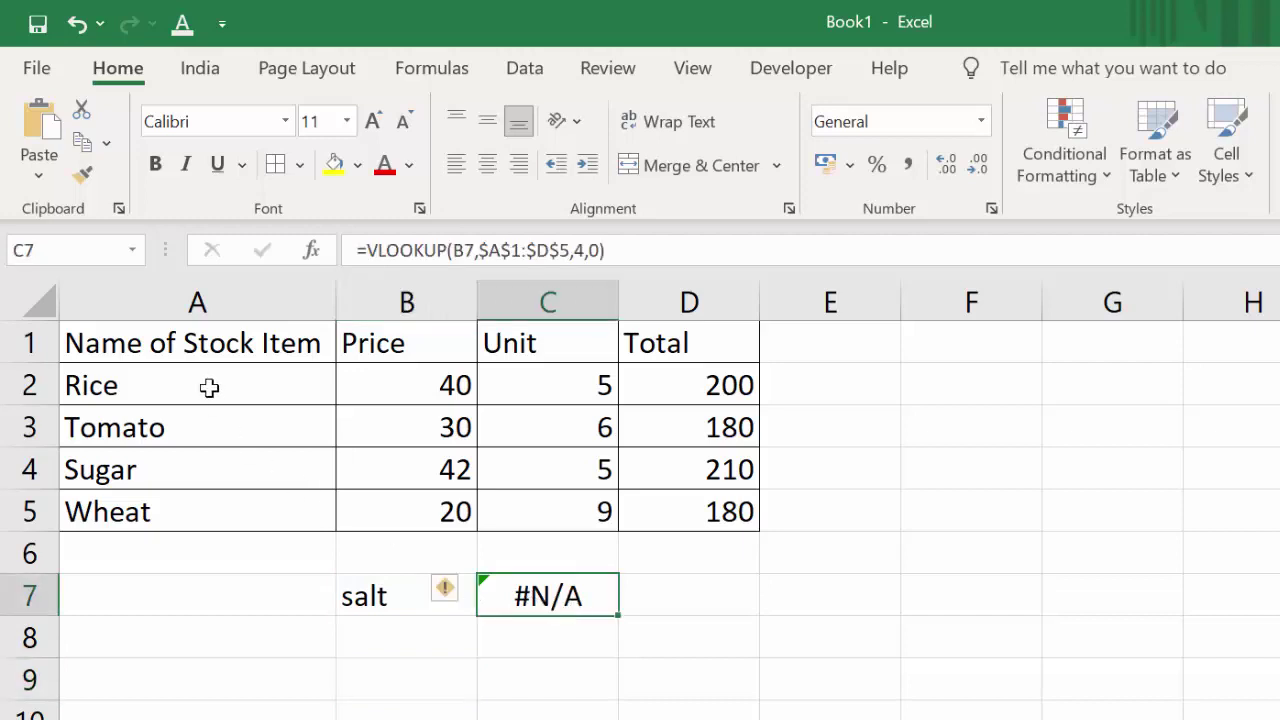
- Rename Rice in A2 to salt so C7 returns 200
{"action": "left_click_drag", "start_coordinate": [207, 384], "coordinate": [179, 514]}
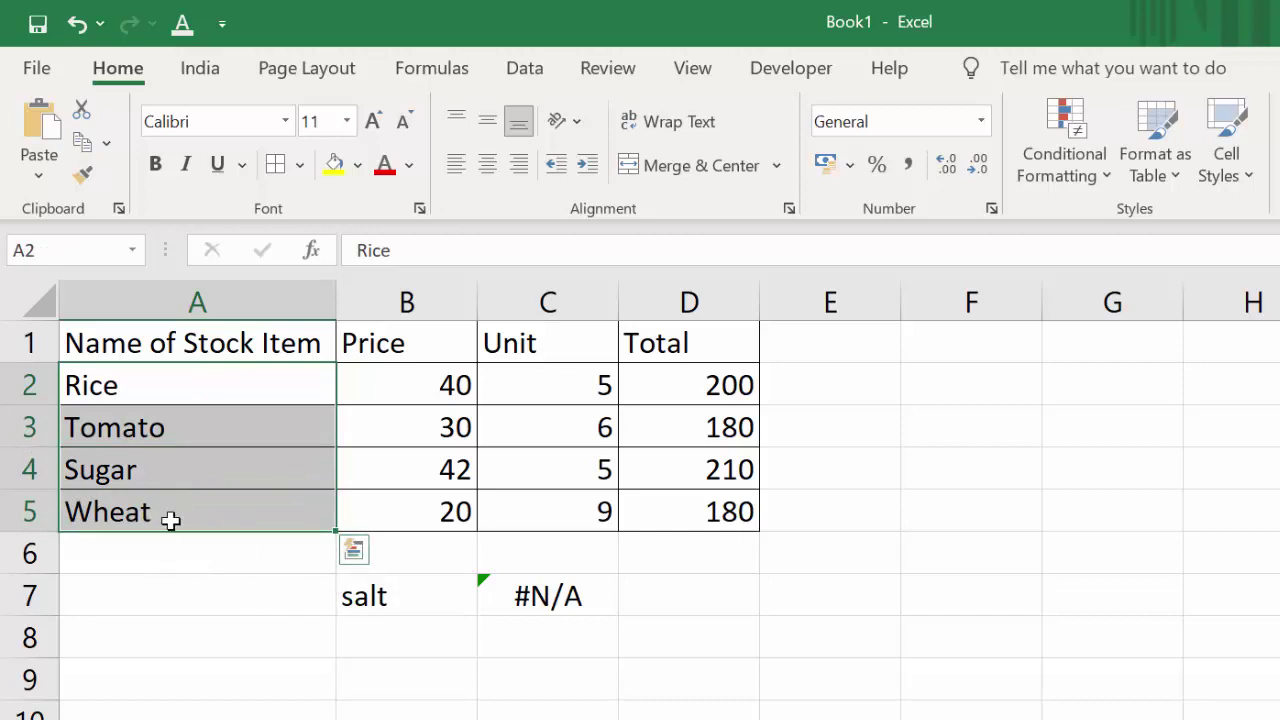
{"action": "left_click", "coordinate": [160, 382]}
{"action": "key", "text": "BackSpace"}
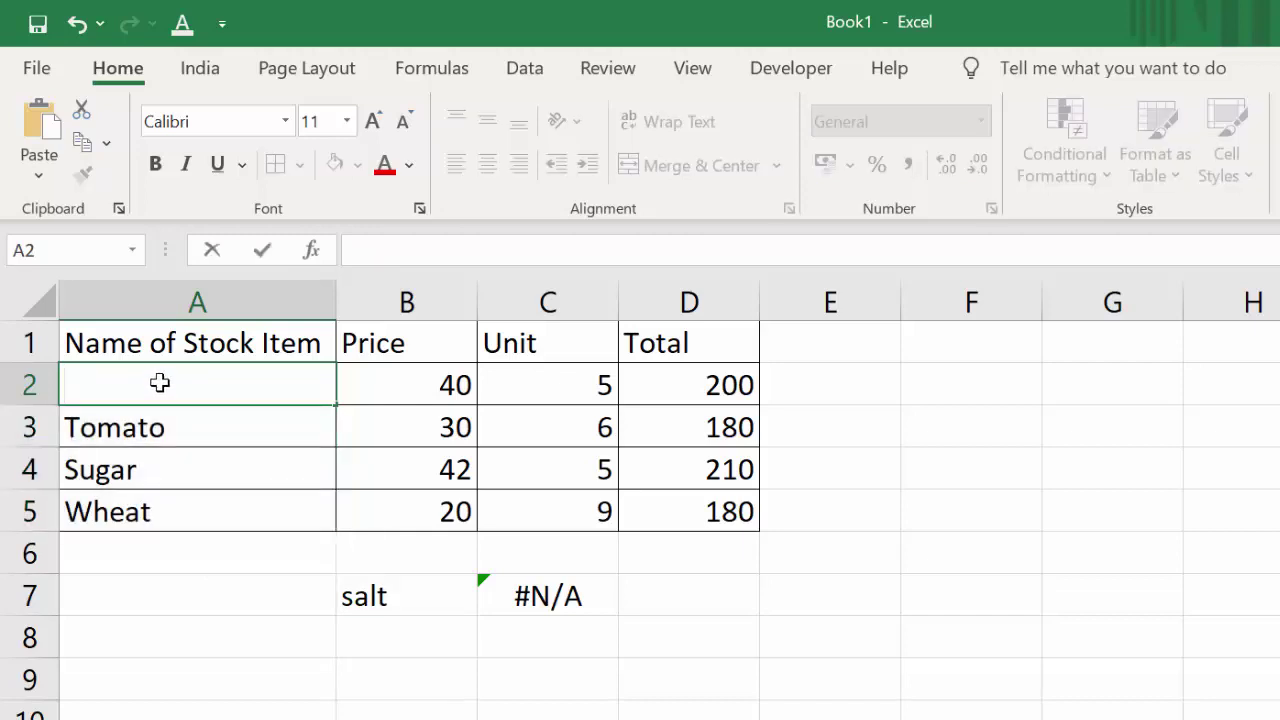
{"action": "type", "text": "salt"}
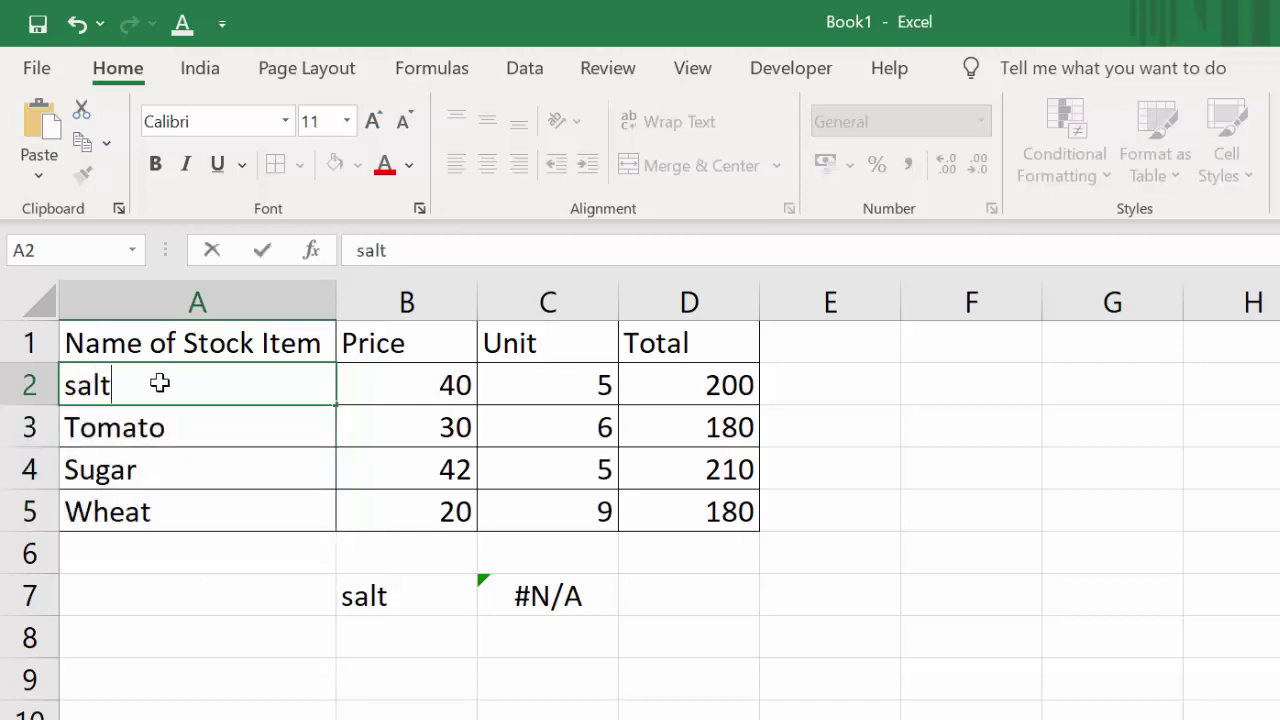
{"action": "key", "text": "Return"}
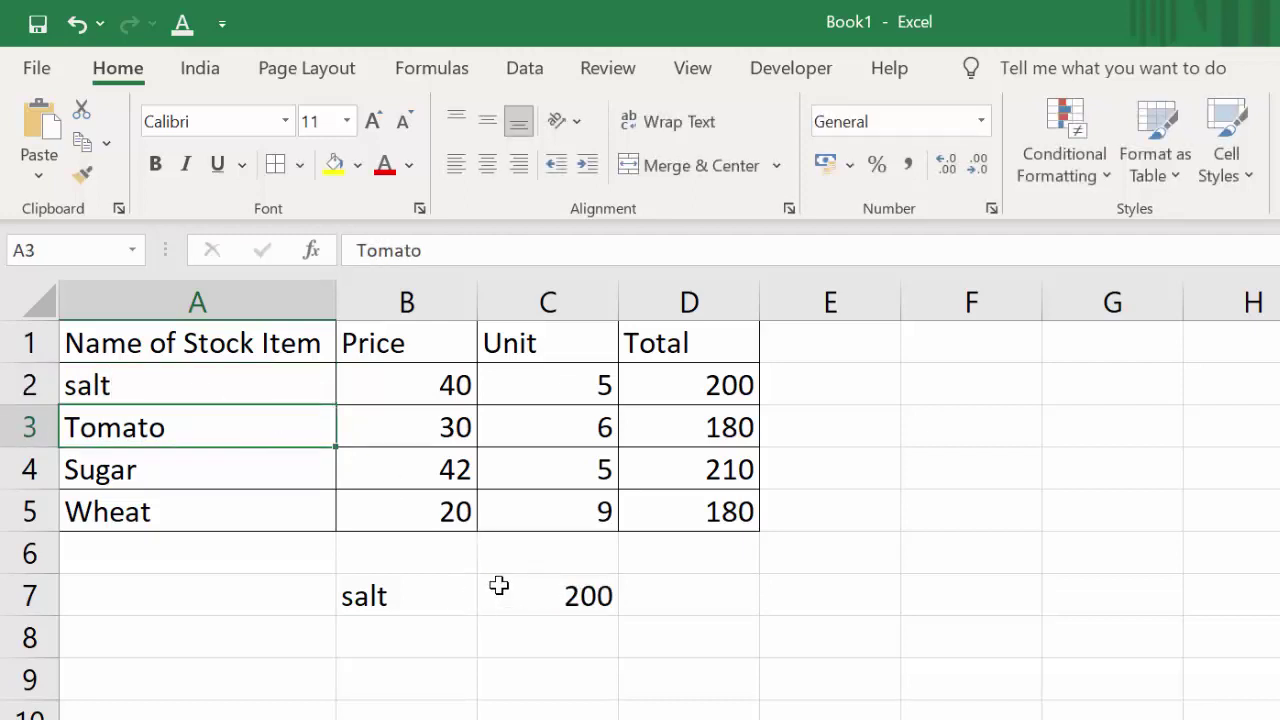
{"action": "left_click", "coordinate": [567, 585]}
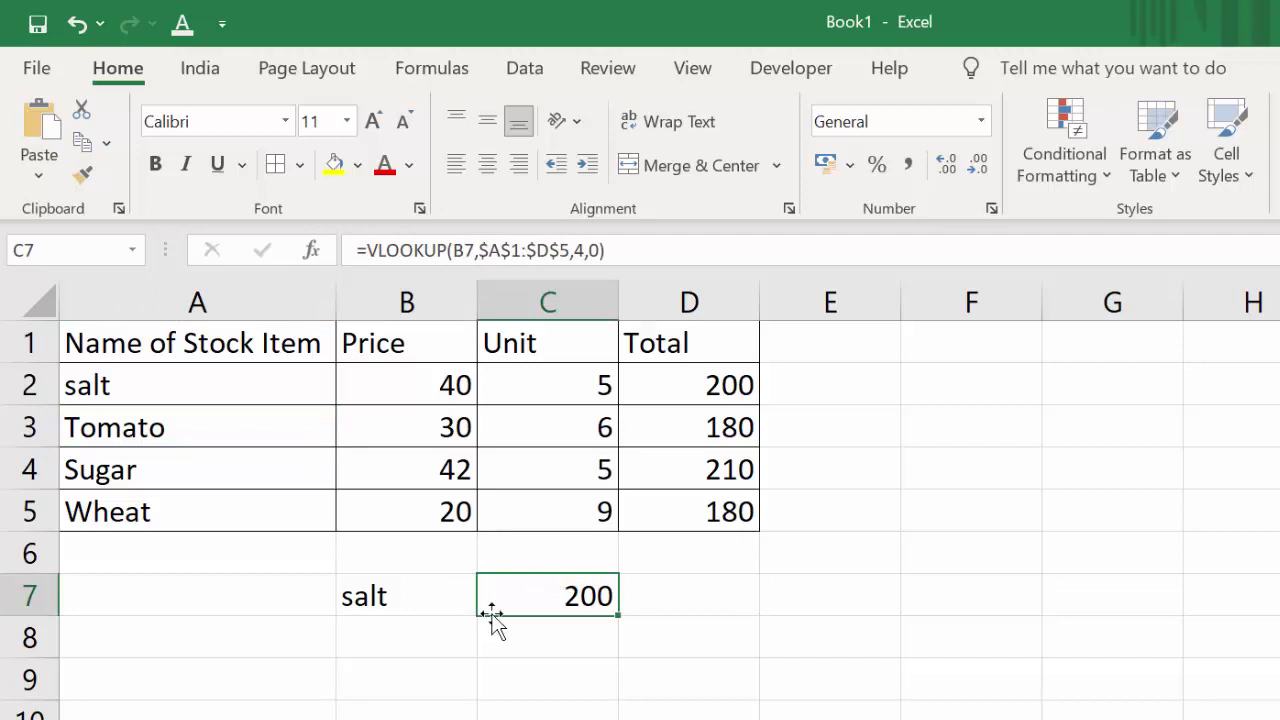
{"action": "left_click", "coordinate": [209, 391]}
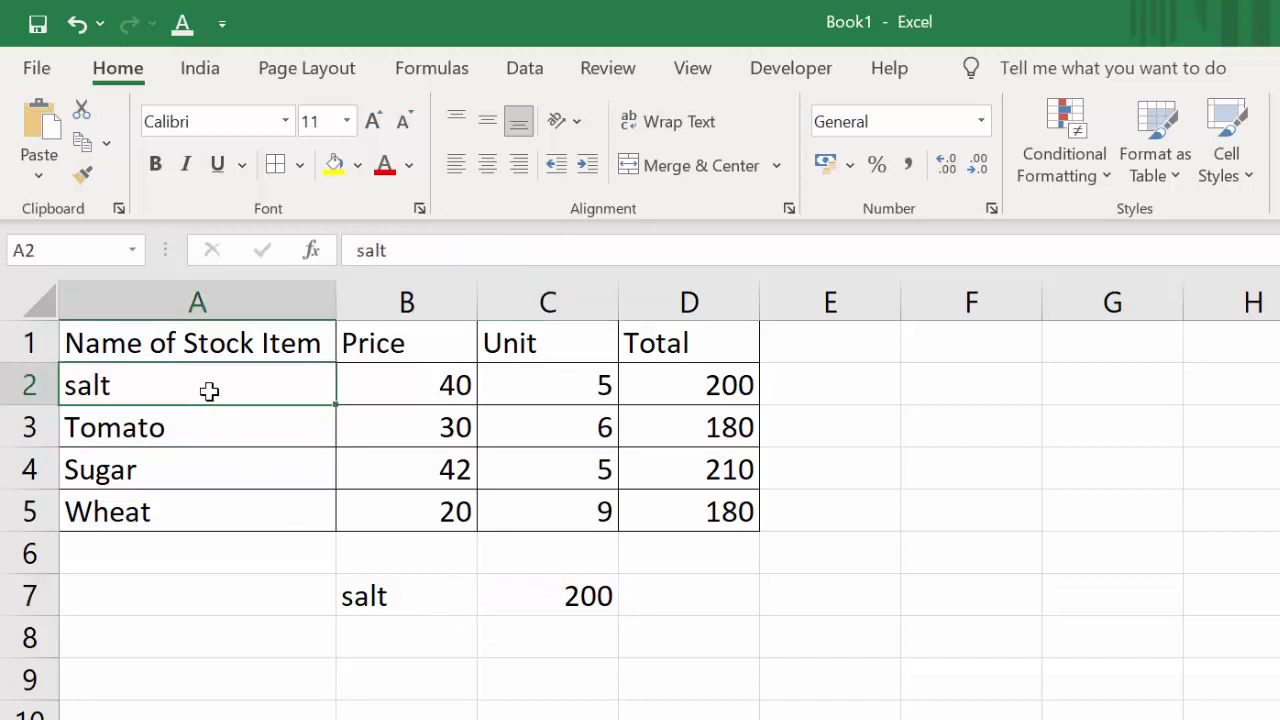